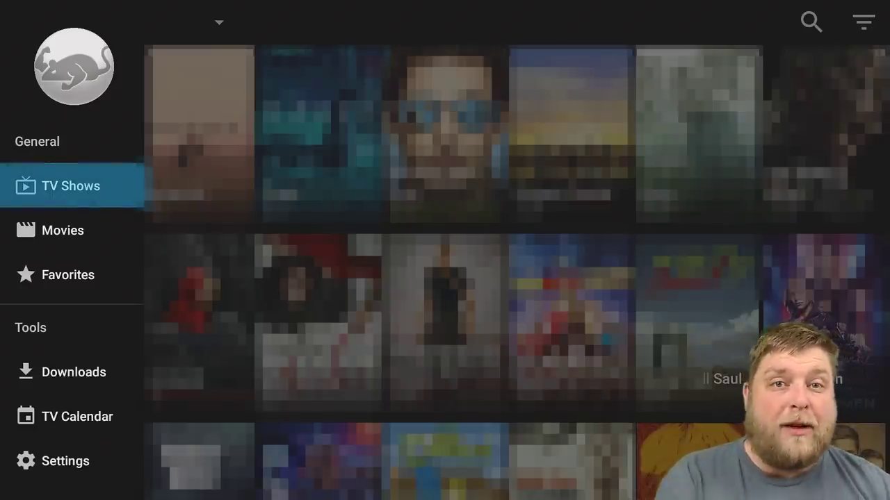
Open the streaming app's Settings.
key(Down)
key(Down)
key(Down)
key(Down)
key(Down)
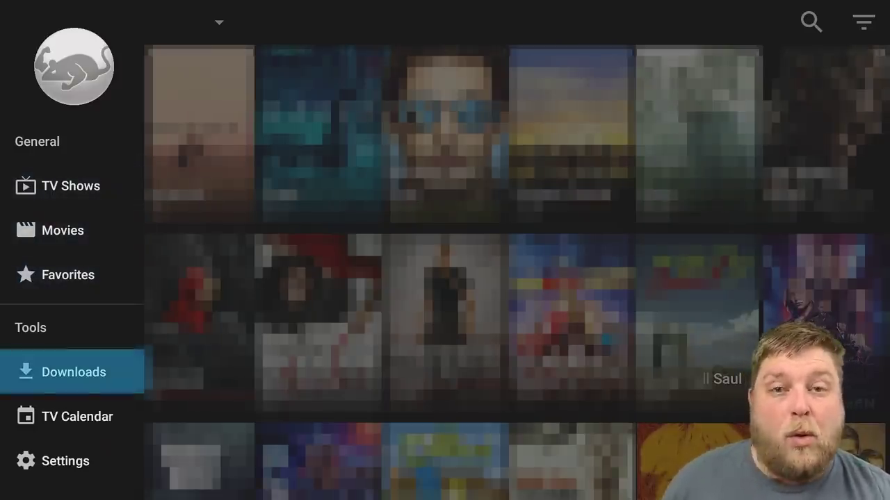
key(Return)
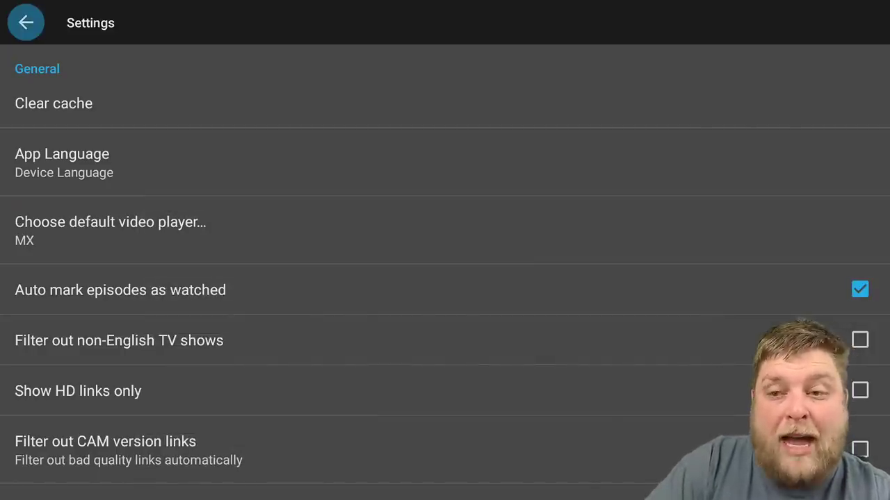
Set the default video player to ExoPlayer (Built-in).
key(Down)
key(Down)
key(Down)
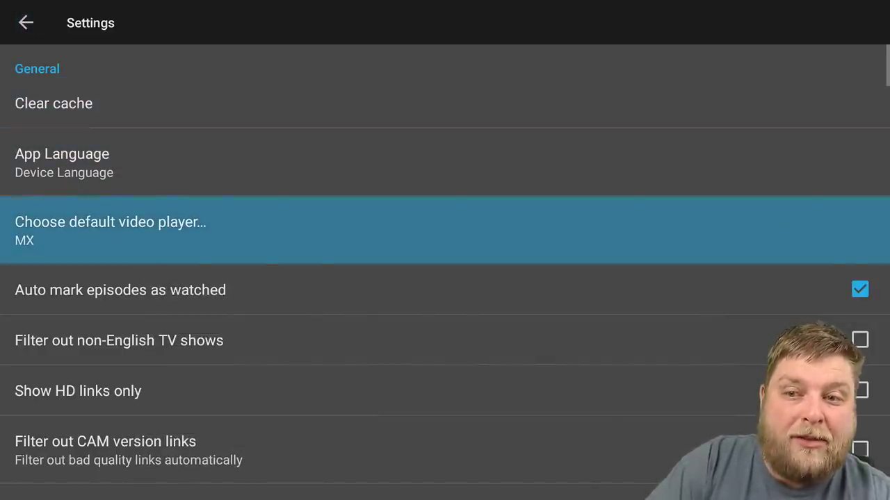
key(Return)
key(Up)
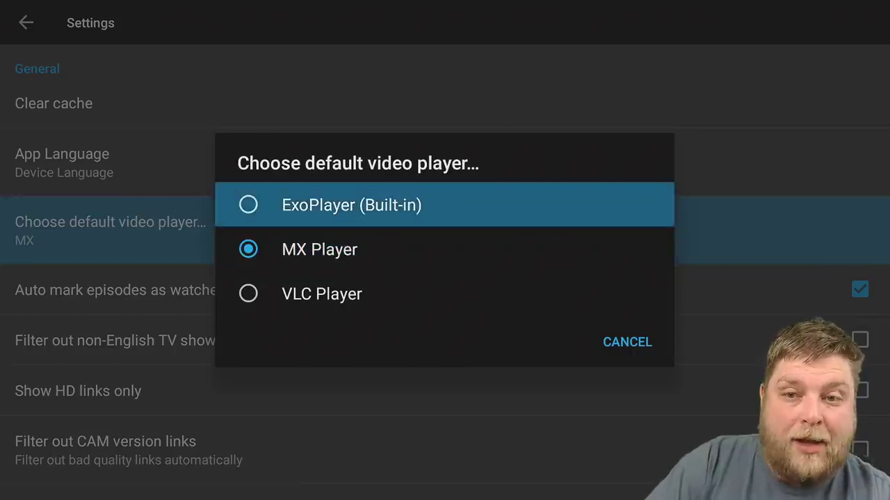
key(Return)
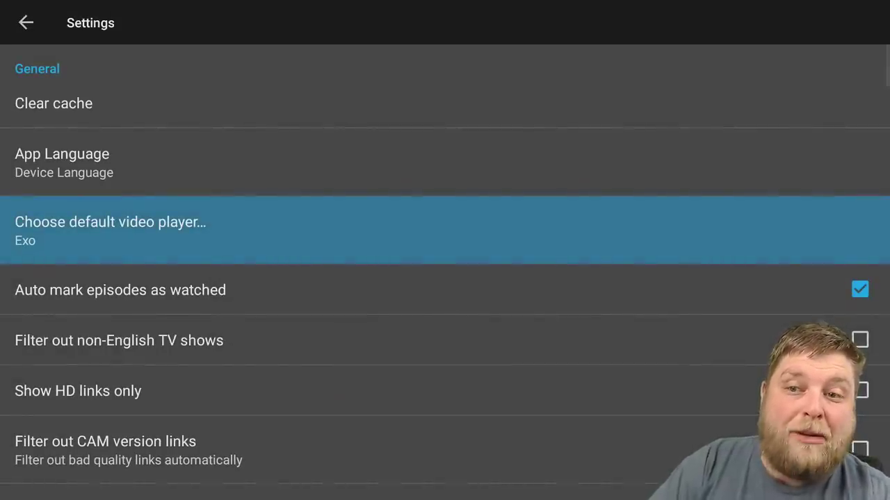
Set the default video player to VLC Player.
key(Return)
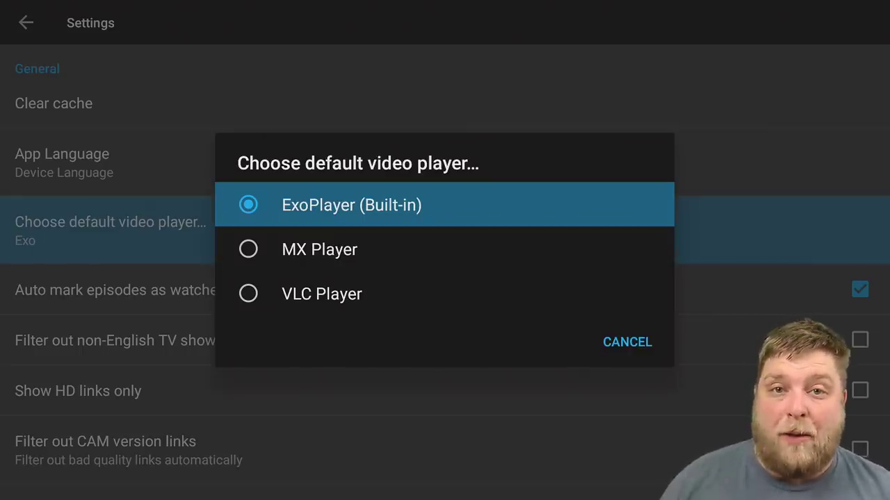
key(Down)
key(Down)
key(Up)
key(Down)
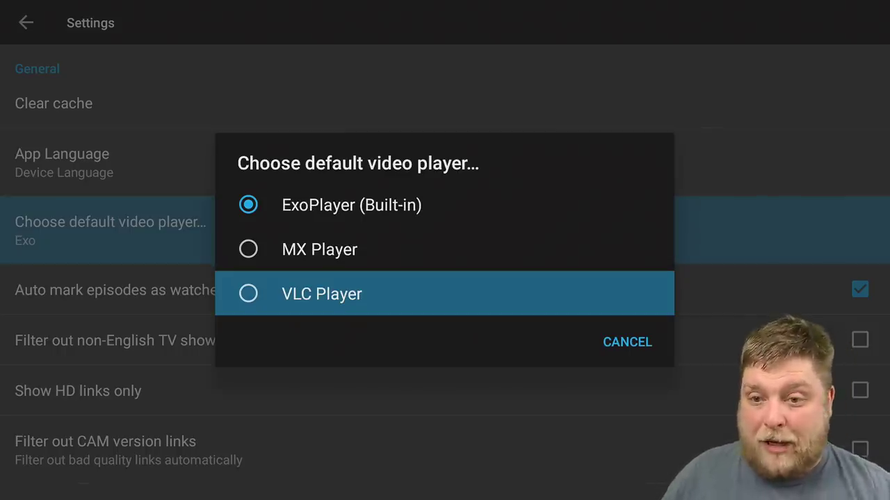
key(Return)
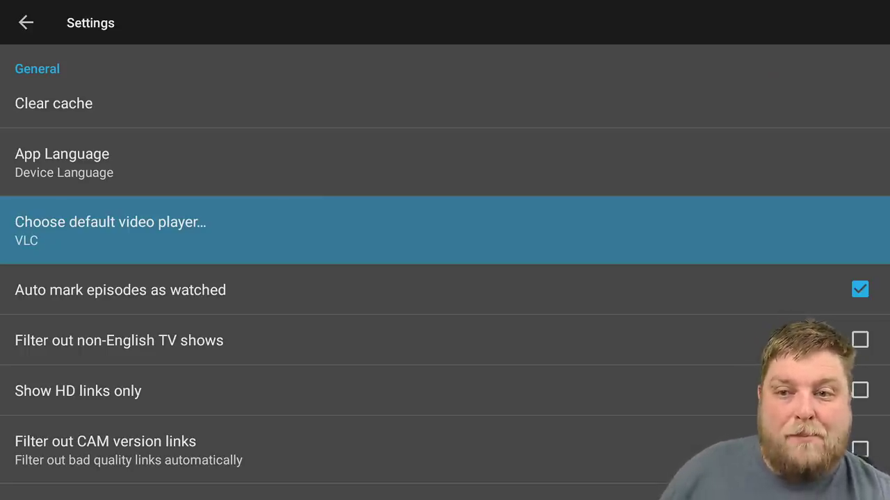
Set the default video player to MX Player and leave the settings.
key(Return)
key(Up)
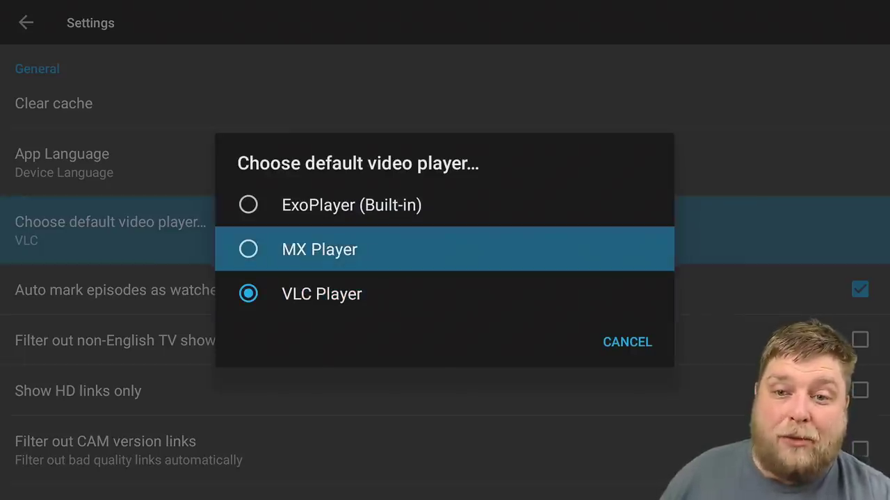
key(Return)
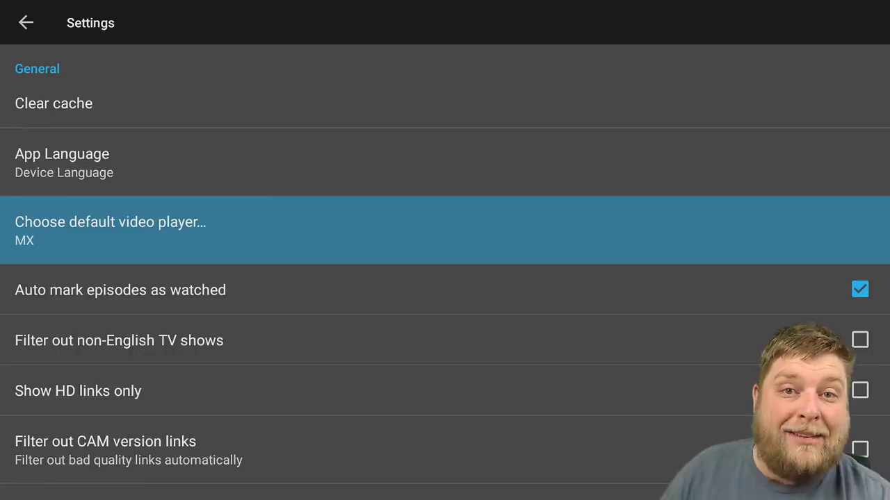
key(Escape)
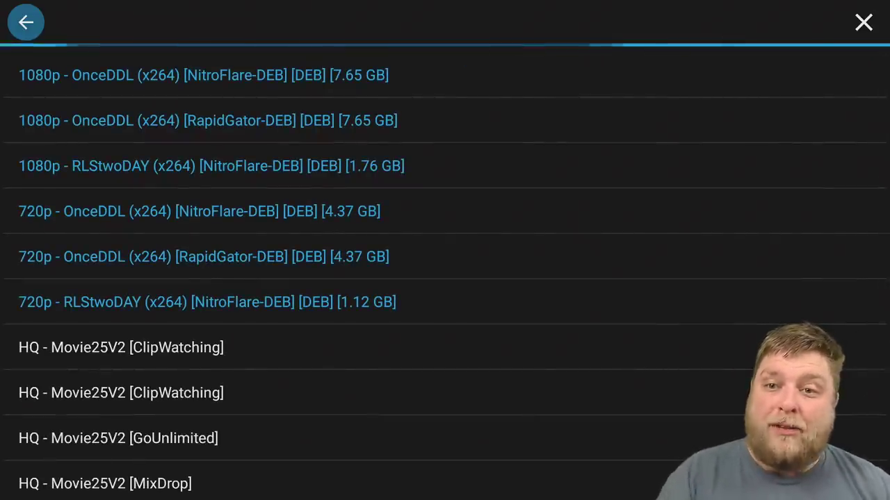
Look through the list of stream links, from the 1080p and 720p sources down to the HQ ones.
key(Down)
key(Down)
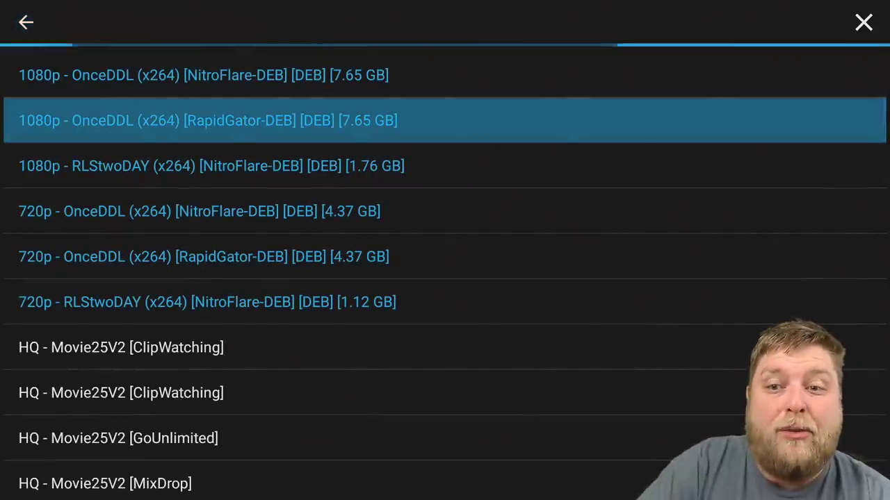
key(Down)
key(Down)
key(Down)
key(Down)
key(Down)
key(Down)
key(Down)
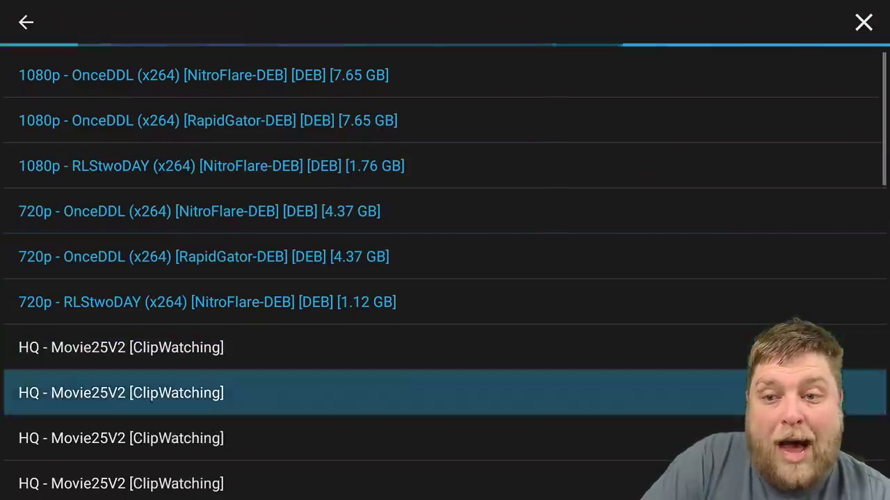
View the applications offered under "Play with…" for the 1080p RLStwoDAY 1.76 GB link, and dismiss the chooser.
key(Up)
key(Up)
key(Up)
key(Up)
key(Up)
key(Up)
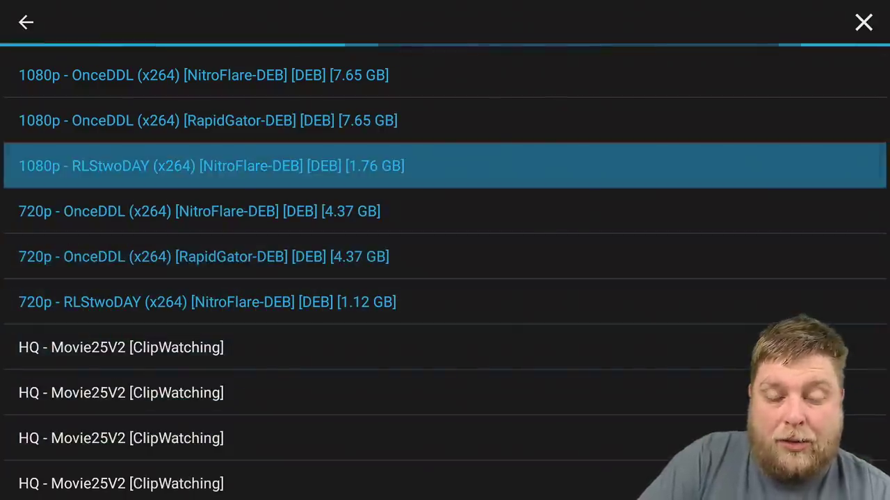
key(Return)
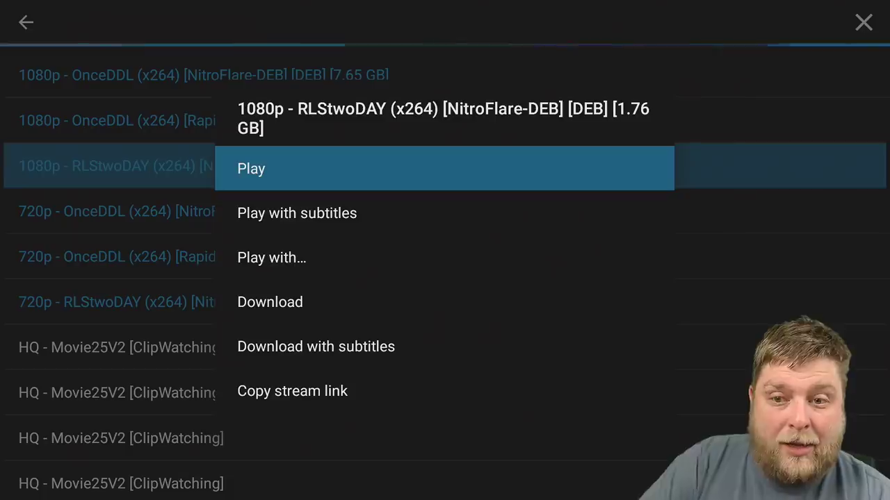
key(Down)
key(Down)
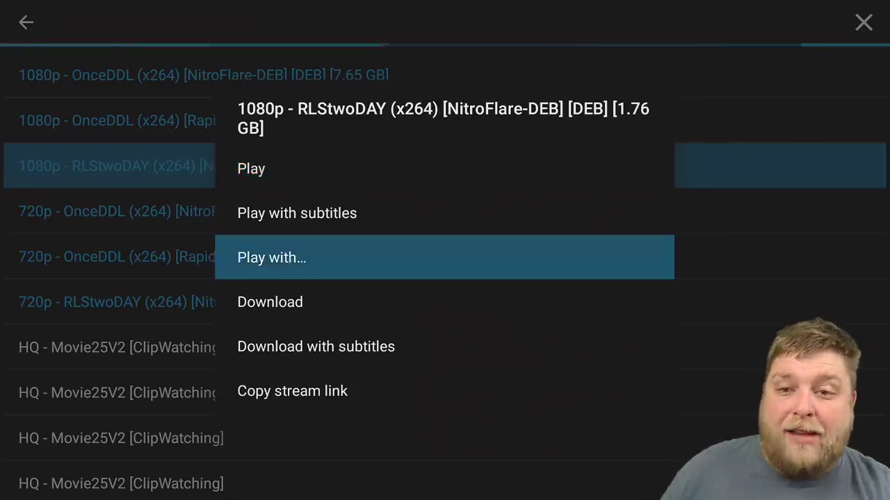
key(Escape)
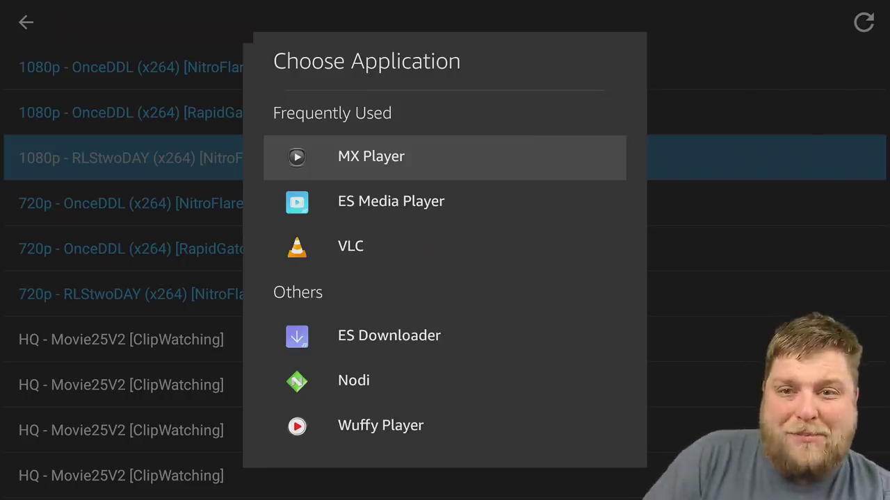
key(Escape)
Play the 1080p RLStwoDAY 1.76 GB link with the default player.
key(Return)
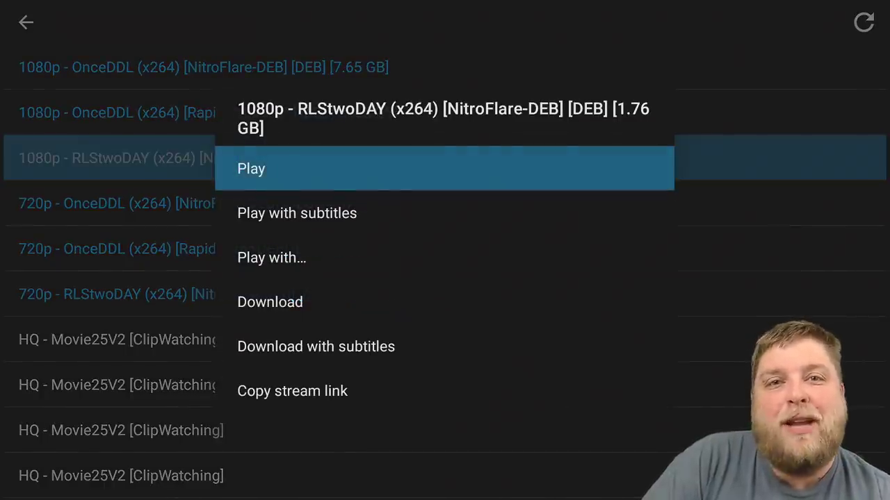
key(Return)
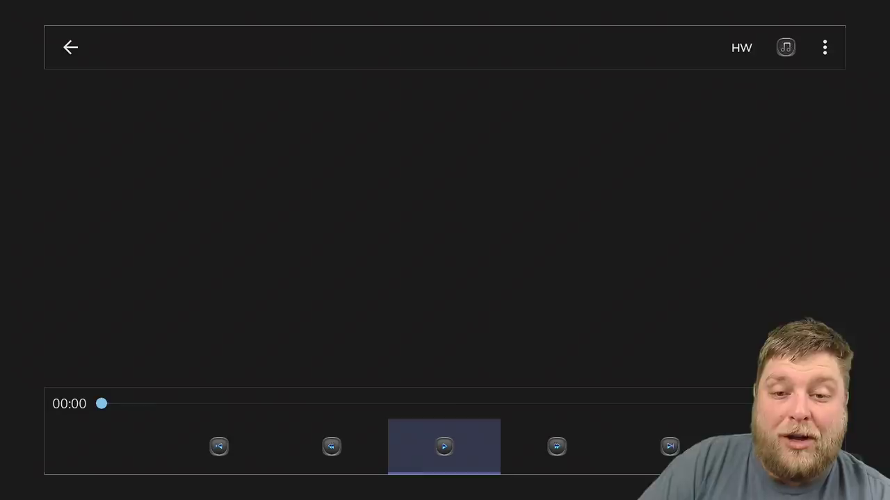
View the decoder choices for the current video in the player.
click(741, 47)
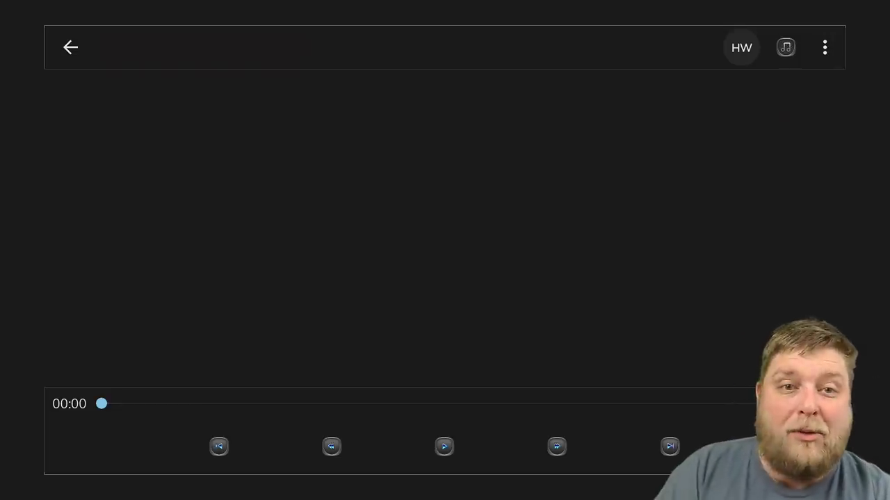
key(Return)
key(Down)
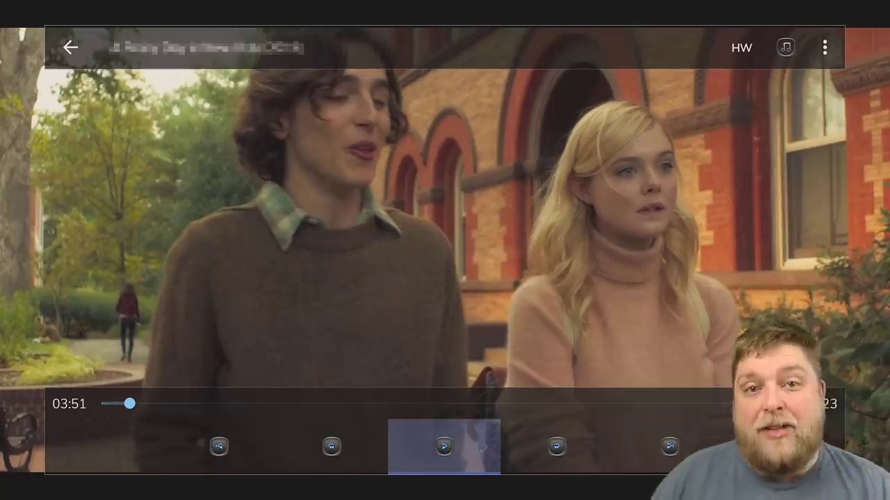
Open the video player's Settings from its Tools options.
key(Up)
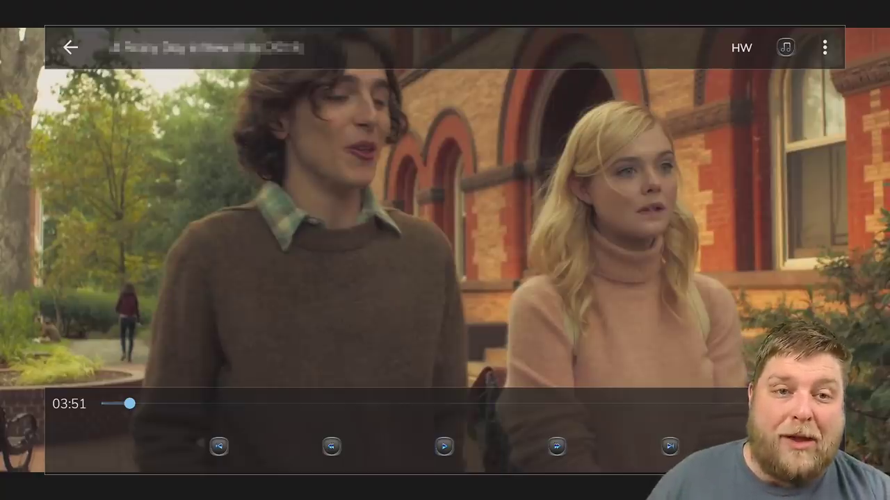
key(Up)
key(Right)
key(Right)
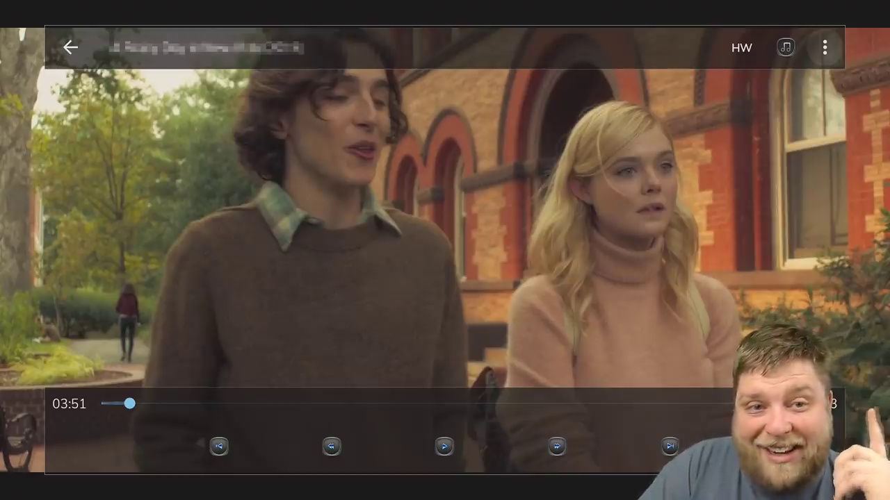
key(Return)
key(Down)
key(Down)
key(Down)
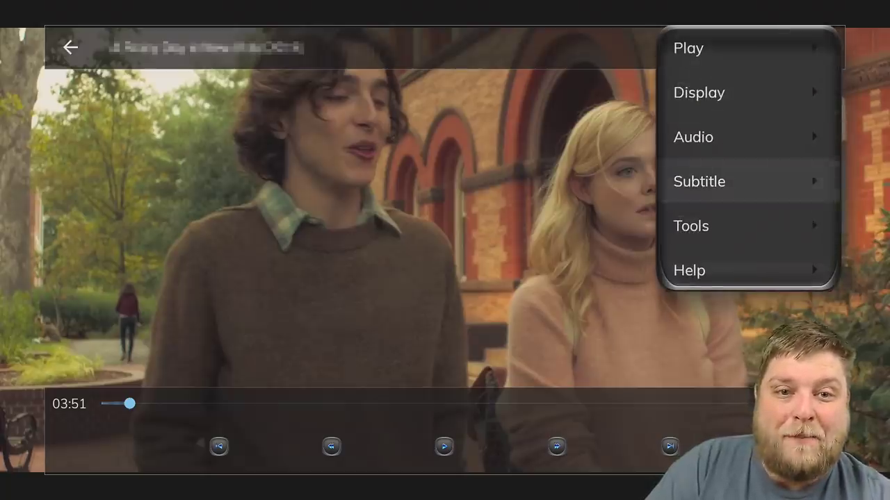
key(Down)
key(Return)
key(Down)
key(Down)
key(Down)
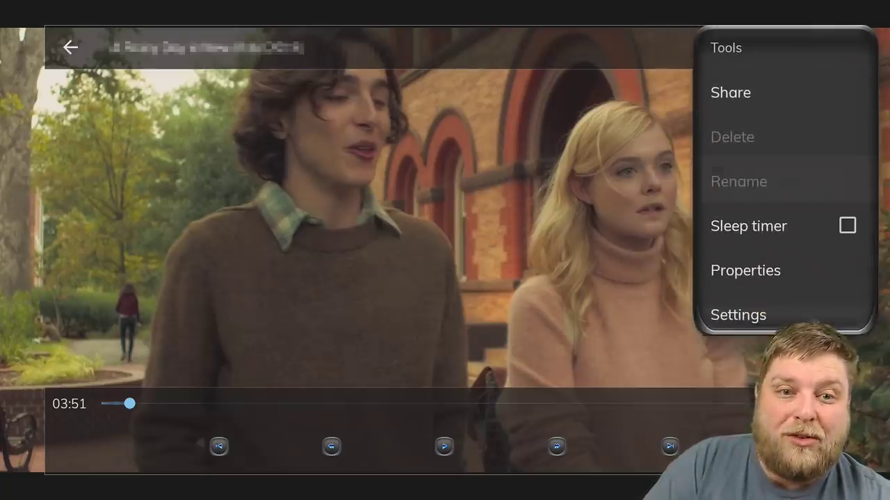
key(Return)
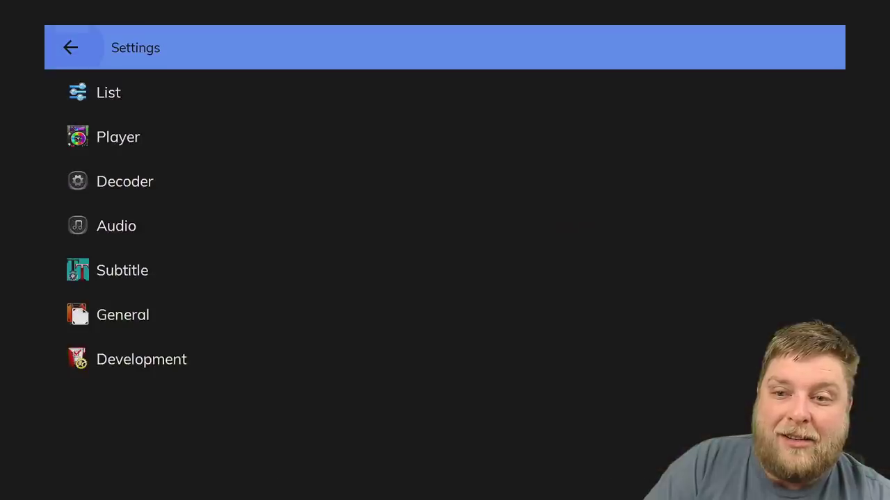
Open the Audio section of the player's settings.
key(Down)
key(Down)
key(Down)
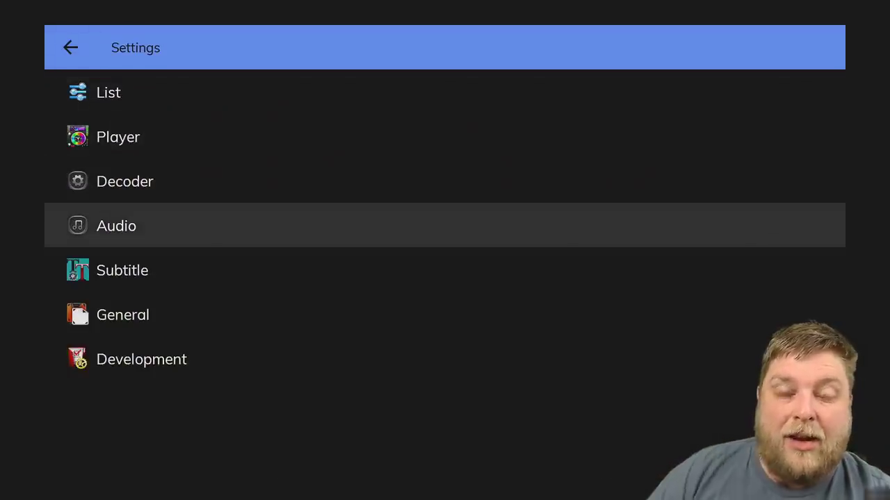
key(Return)
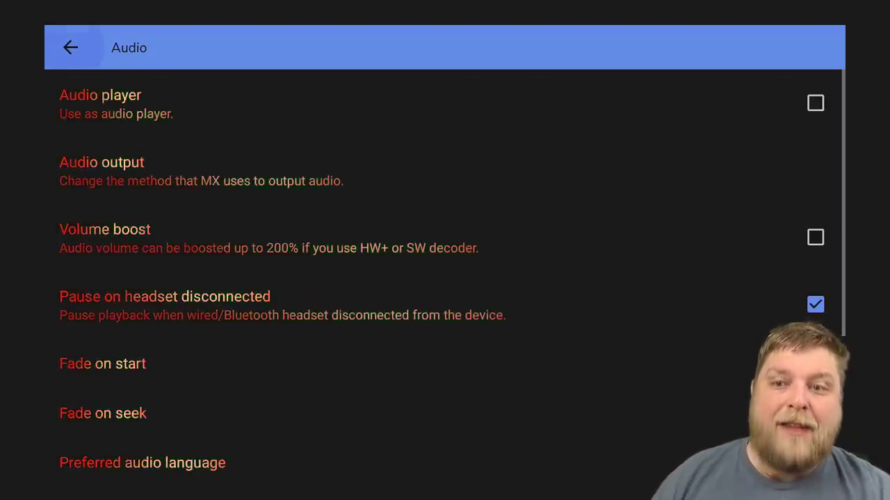
Switch Volume boost on and back off again.
key(Down)
key(Down)
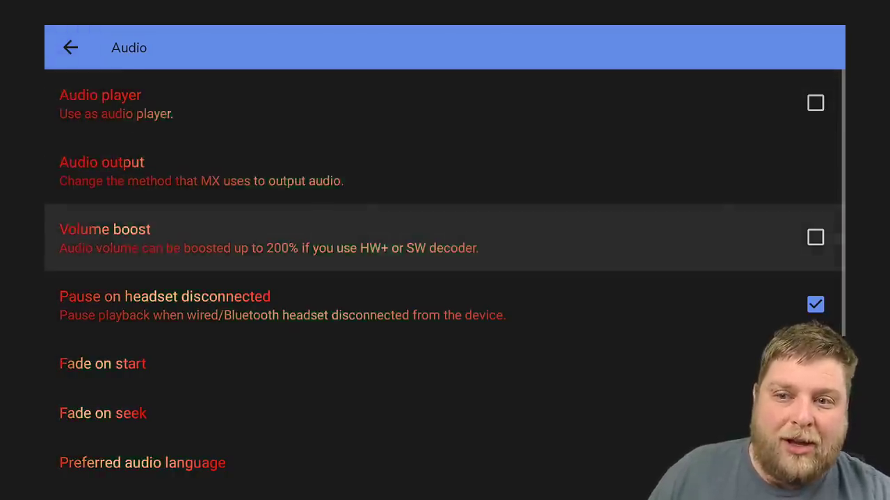
key(Return)
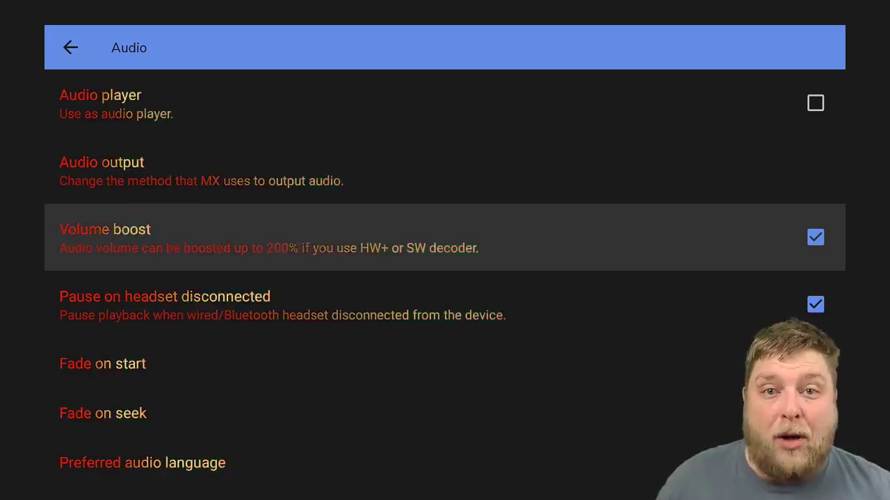
key(Return)
Open the Audio delay setting in the Audio section and bring up its number entry.
key(Down)
key(Down)
key(Down)
key(Down)
key(Down)
key(Down)
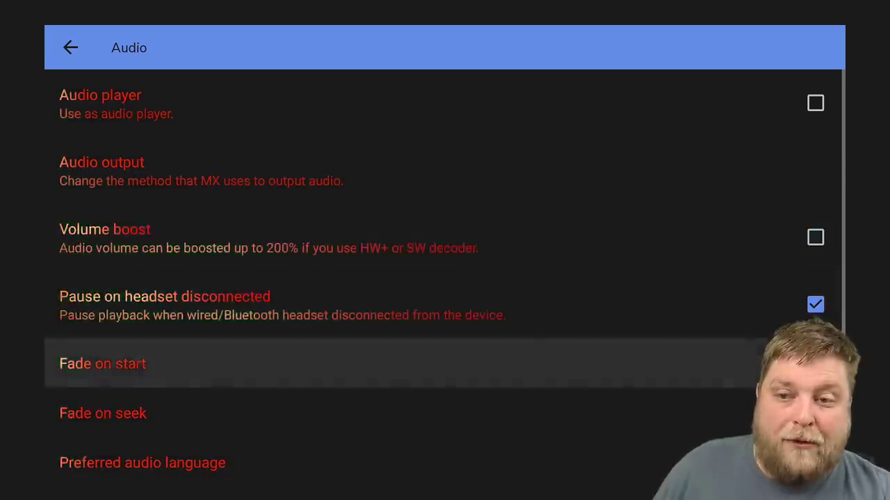
key(Down)
key(Up)
key(Up)
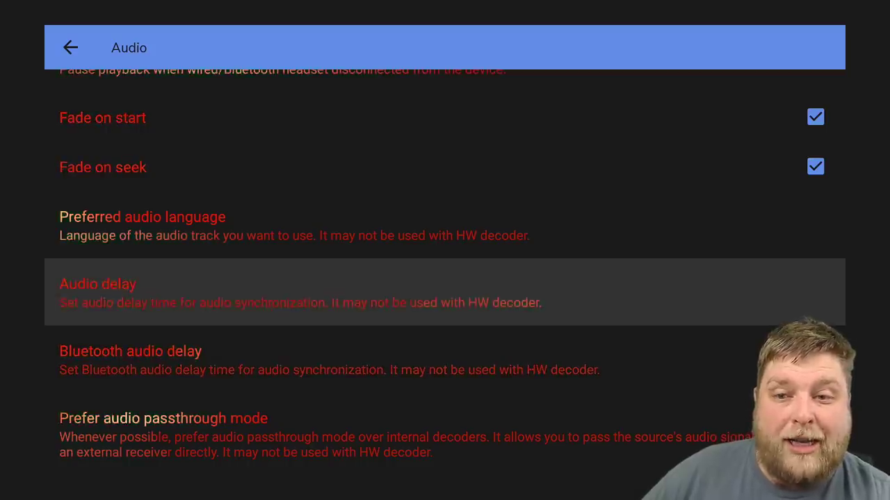
key(Return)
key(Right)
key(Right)
key(Right)
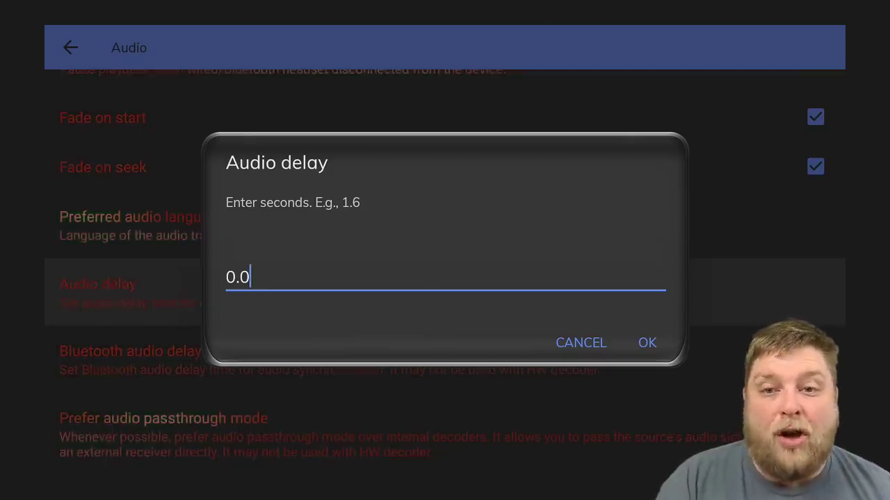
key(Return)
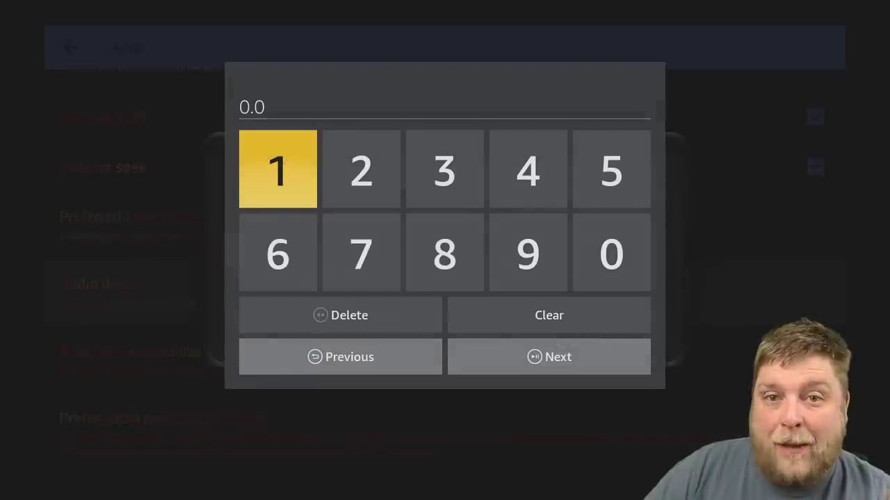
Clear the existing audio delay value, set it to 2 seconds and confirm.
key(Down)
key(Down)
key(Right)
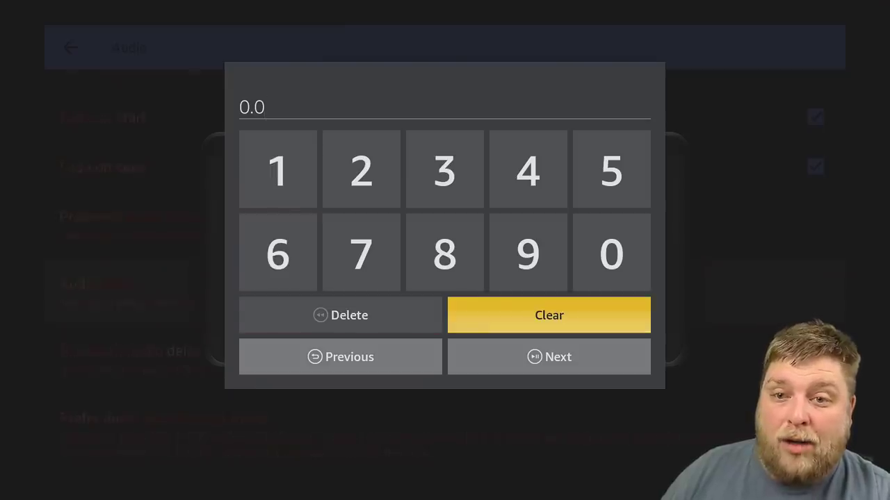
key(Up)
key(Left)
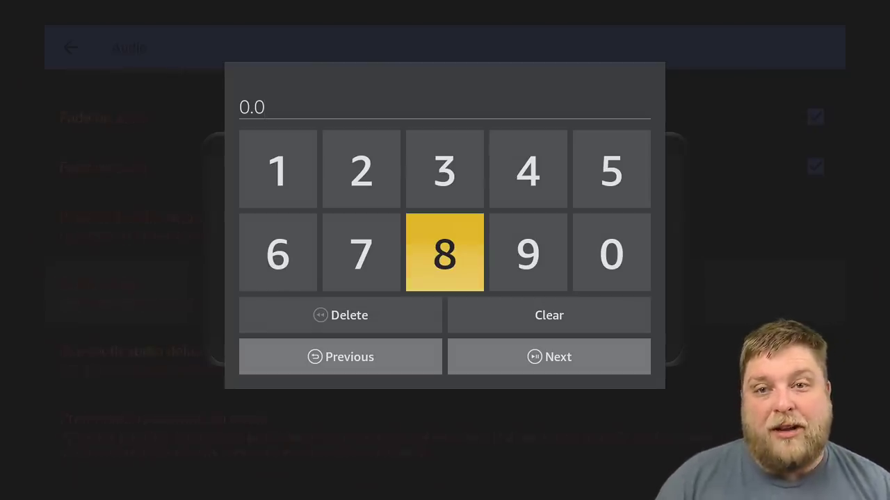
key(Down)
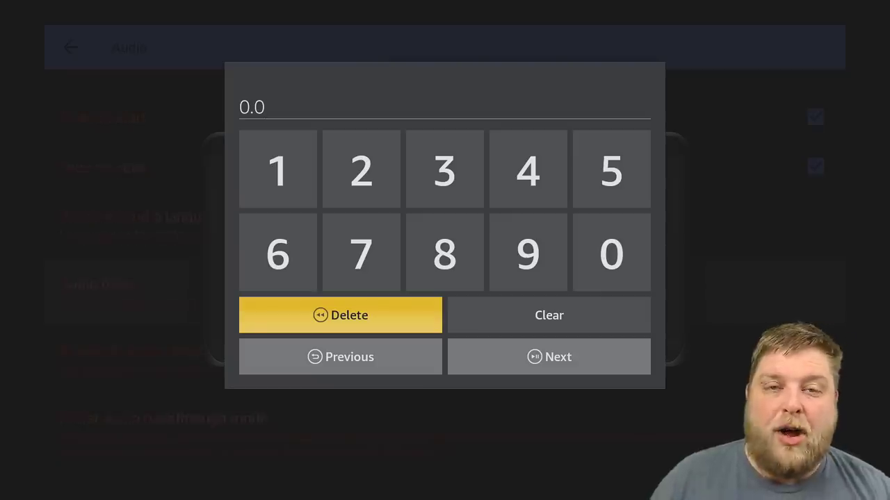
key(Right)
key(Return)
key(Up)
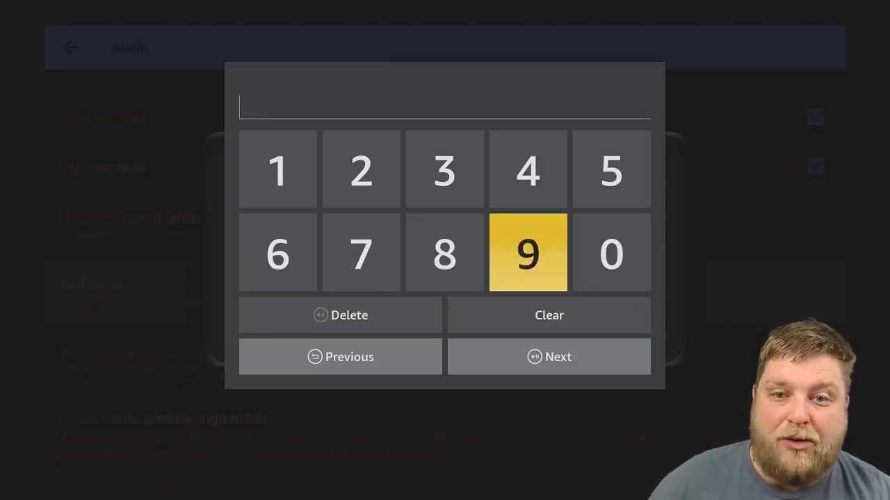
key(Up)
key(Left)
key(Left)
key(Return)
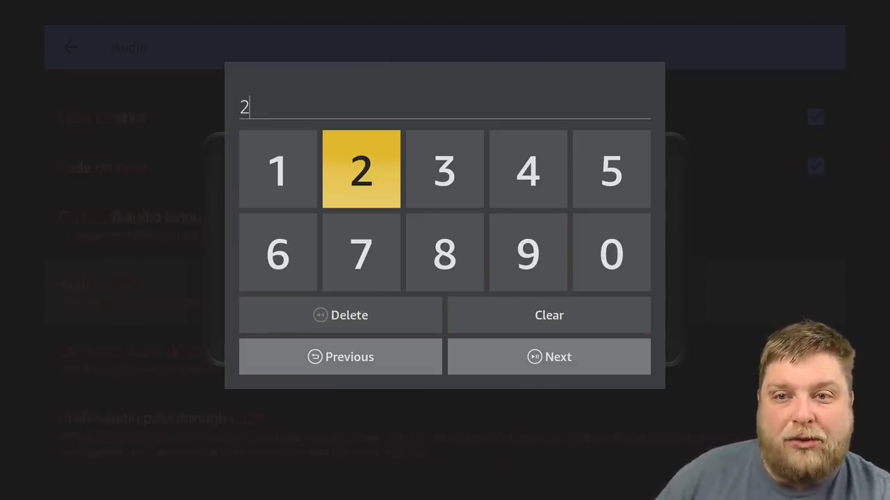
key(Down)
key(Down)
key(Down)
key(Right)
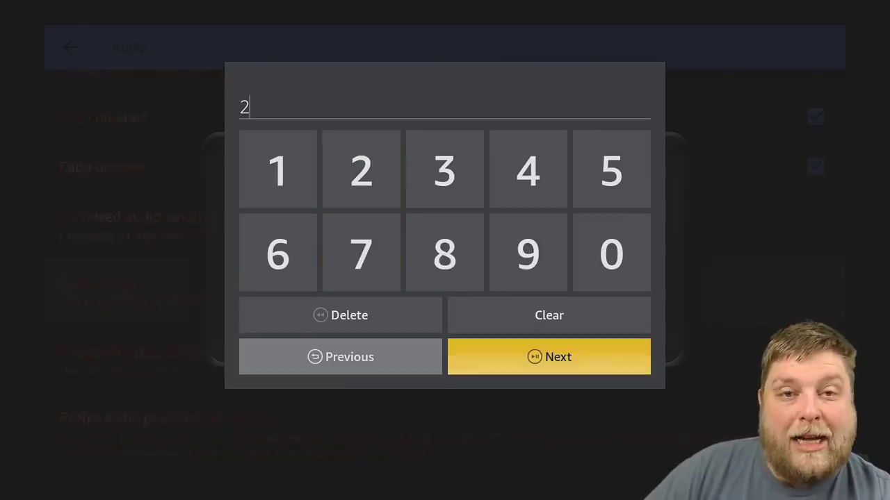
key(Return)
key(Right)
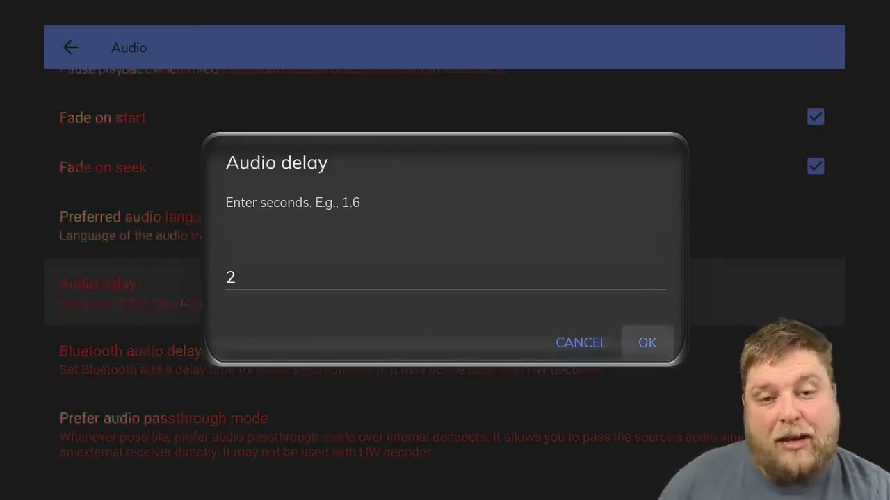
key(Return)
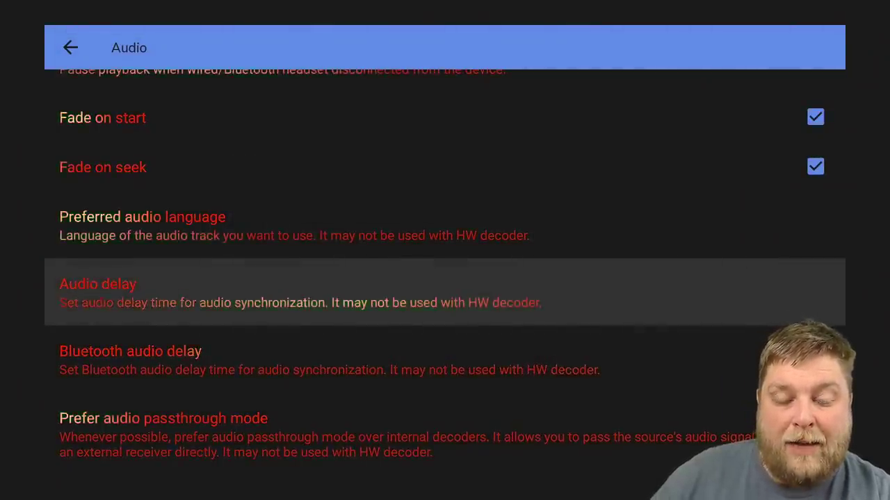
Recheck the Audio delay entry and leave the player's settings to return to the video.
key(Return)
key(Escape)
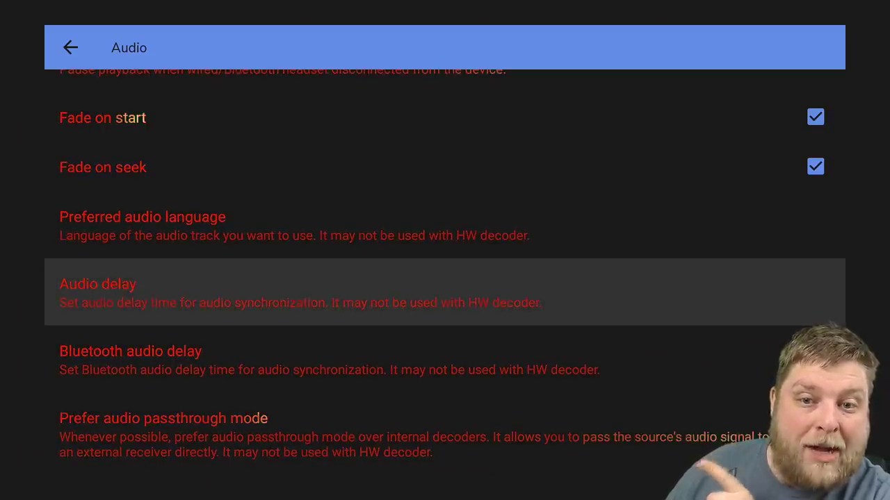
key(Escape)
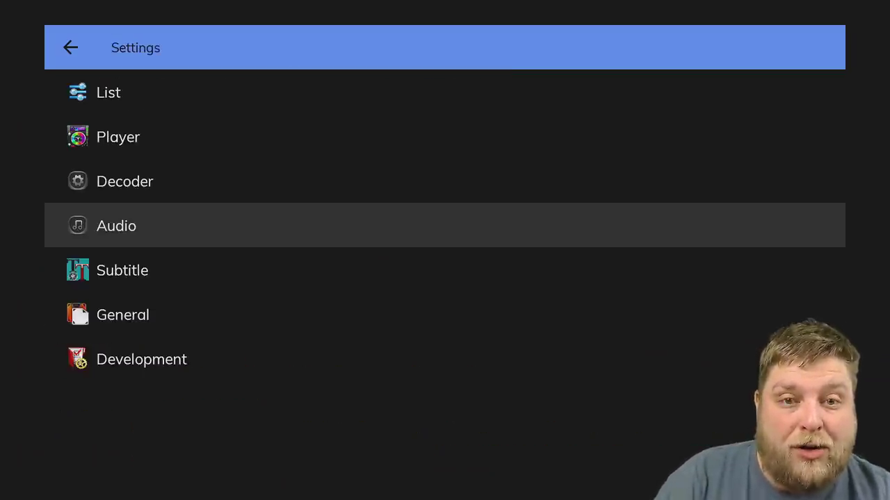
key(Escape)
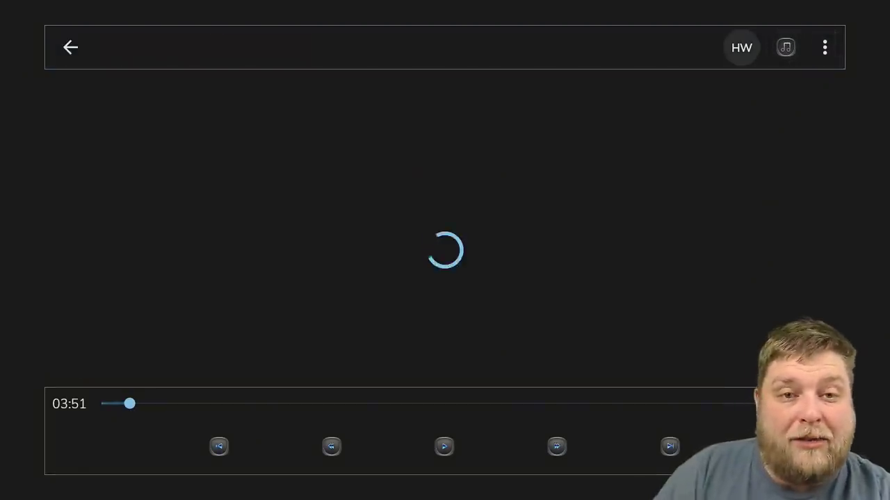
Switch the current video to the HW+ decoder.
key(Return)
key(Down)
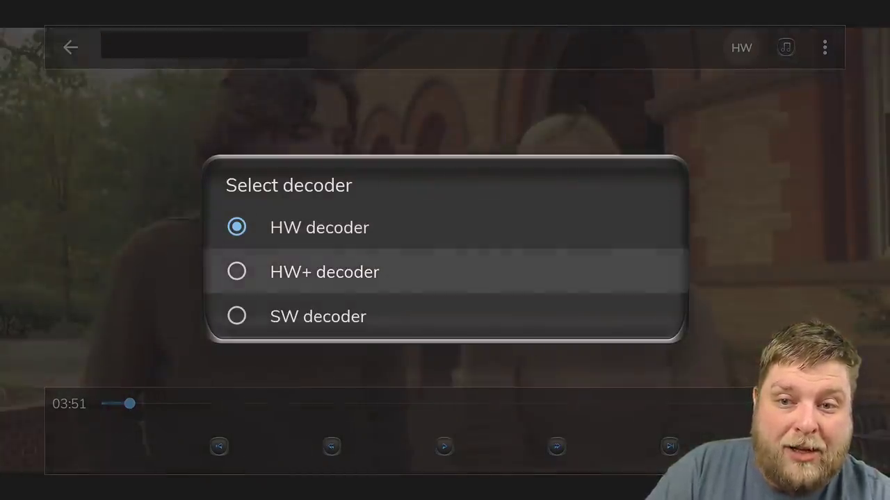
key(Down)
key(Up)
key(Down)
key(Up)
key(Down)
key(Up)
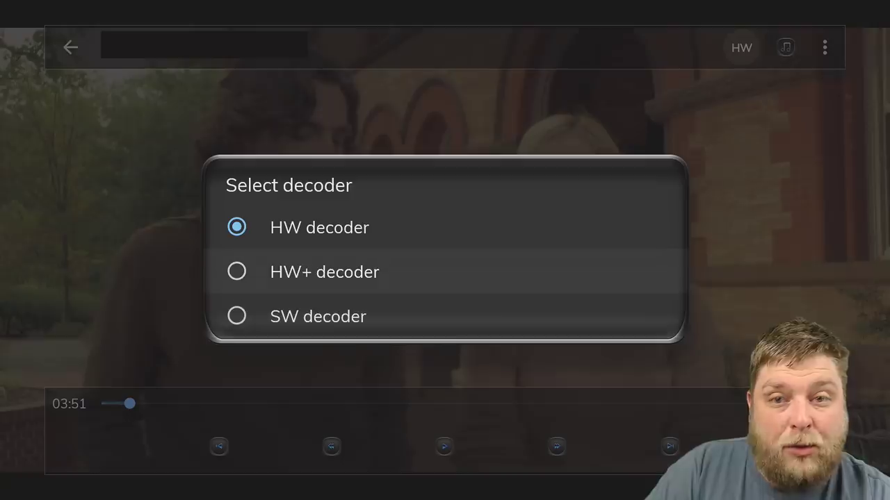
key(Return)
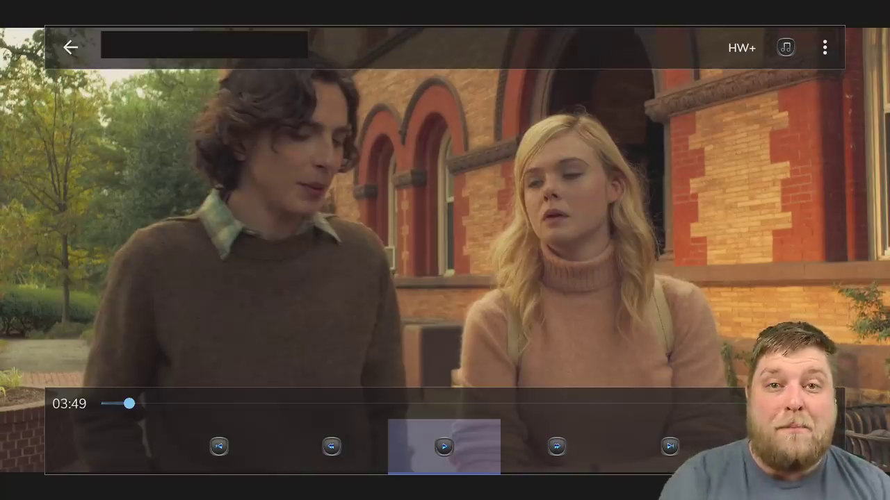
Play the video briefly and exit to the Fire TV home screen.
key(Return)
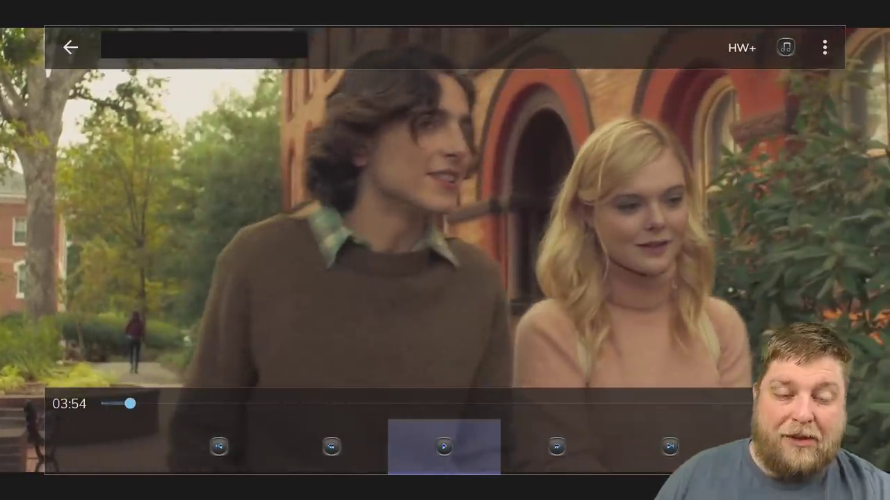
key(Escape)
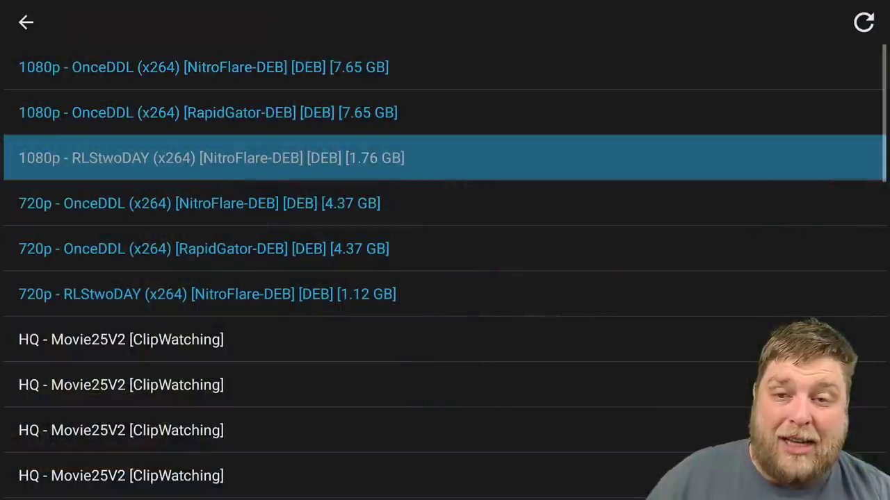
key(Home)
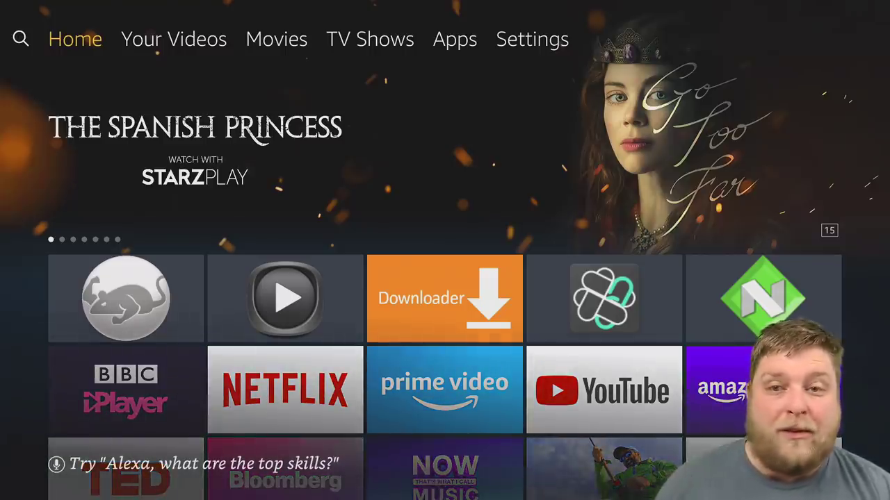
Open the My Fire TV section of the Fire TV settings.
key(Right)
key(Right)
key(Right)
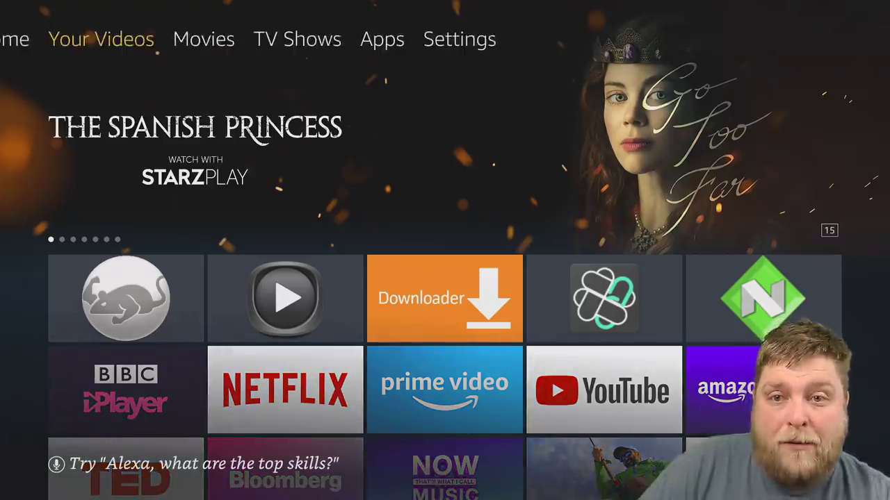
key(Right)
key(Right)
key(Down)
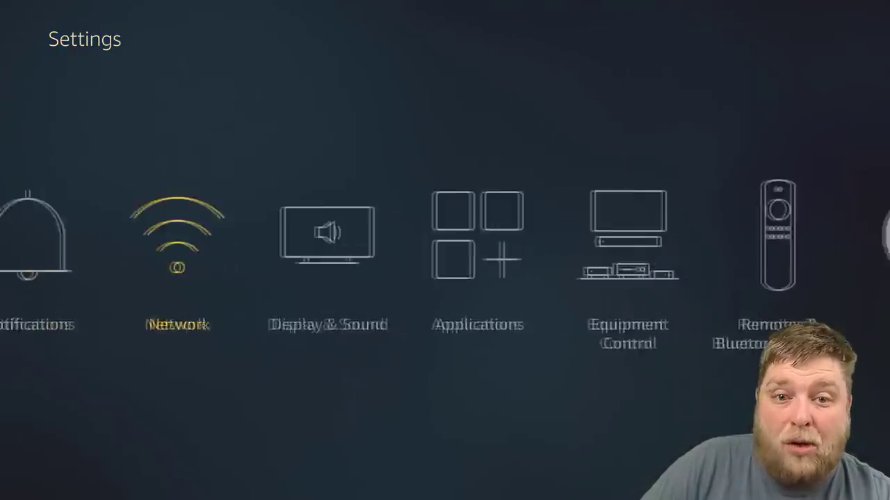
key(Right)
key(Right)
key(Right)
key(Right)
key(Right)
key(Right)
key(Right)
key(Right)
key(Left)
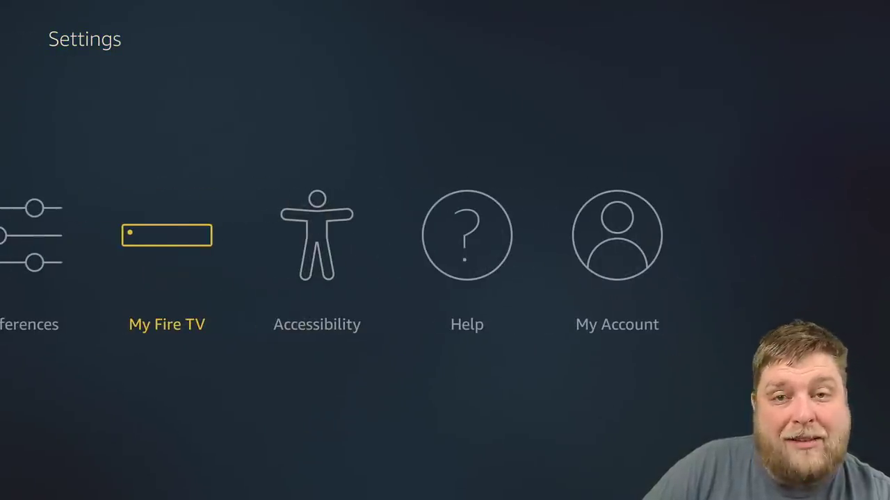
key(Return)
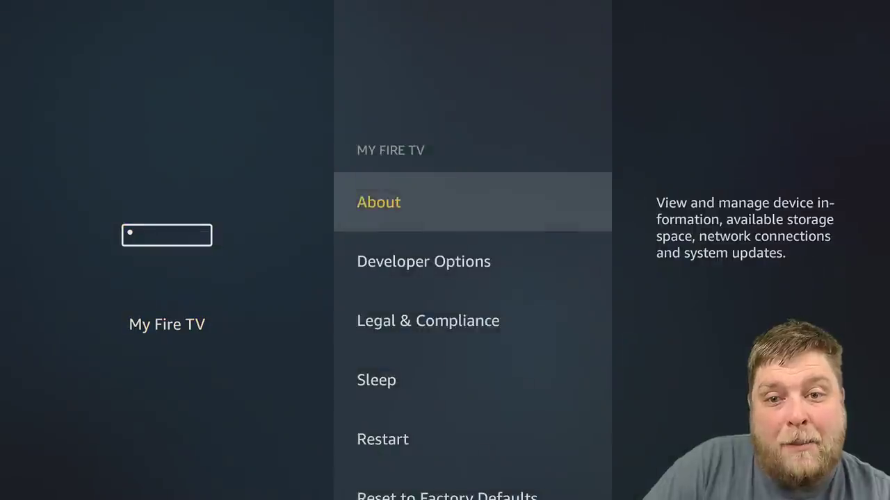
Check the Apps from Unknown Sources setting in Developer Options.
key(Down)
key(Return)
key(Down)
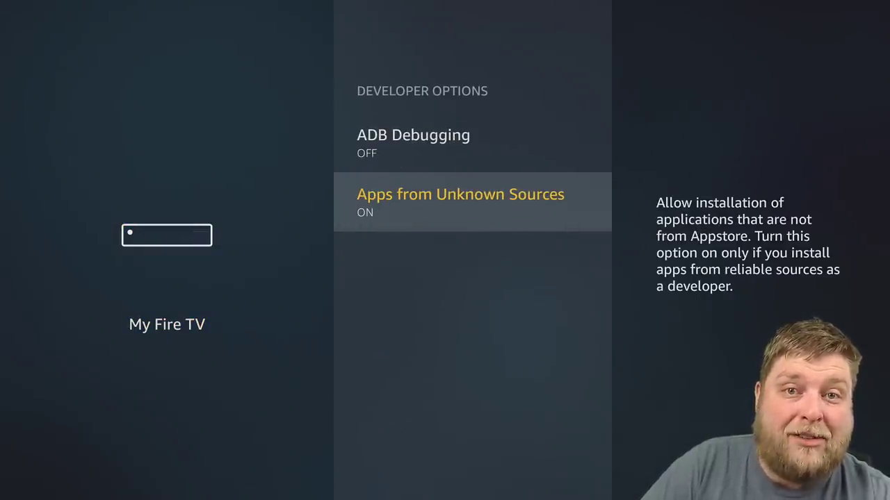
Return to the Fire TV home screen and enter "Dow" in the search.
key(Home)
key(Left)
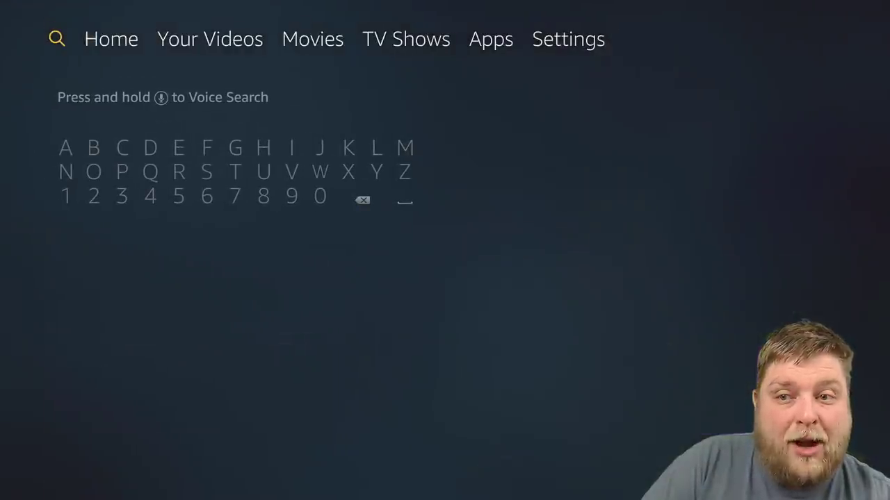
key(Right)
key(Right)
key(Right)
key(Return)
key(Left)
key(Left)
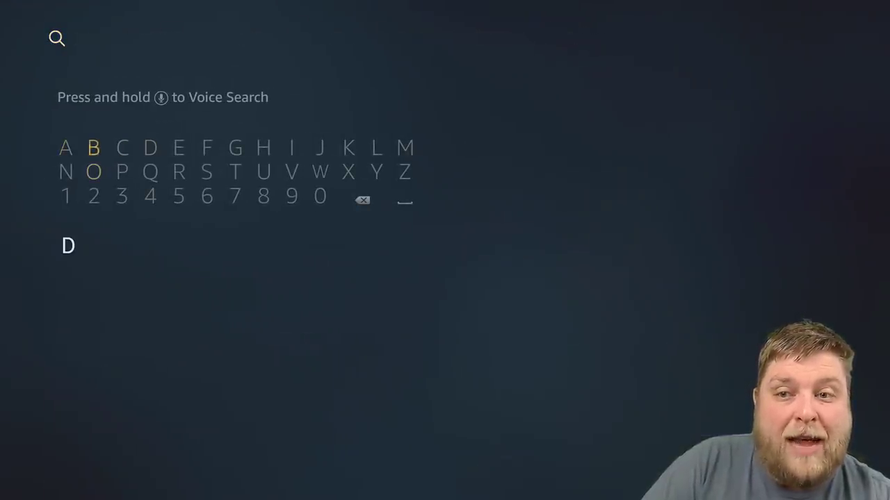
key(Down)
key(Return)
key(Left)
key(Left)
key(Left)
key(Left)
key(Left)
key(Return)
Pick the Downloader suggestion from the search.
key(Down)
key(Down)
key(Down)
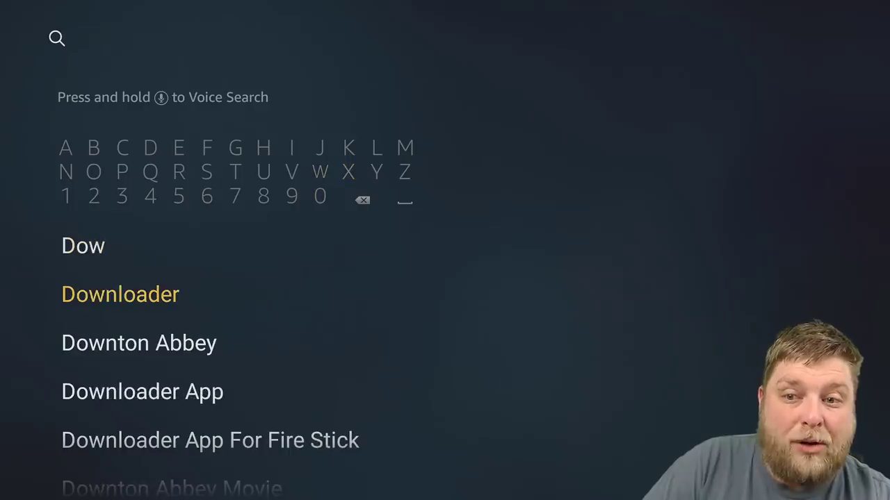
key(Return)
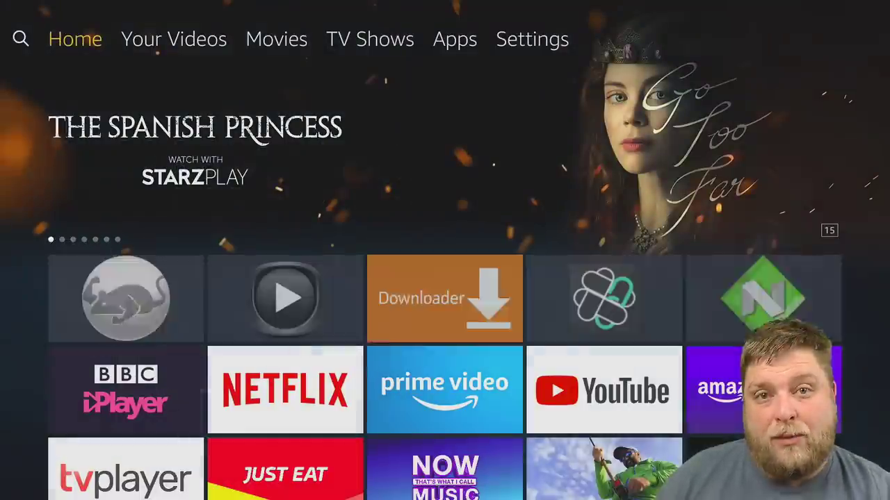
Open the Applications section of the Fire TV settings from the home screen.
key(Right)
key(Right)
key(Right)
key(Right)
key(Right)
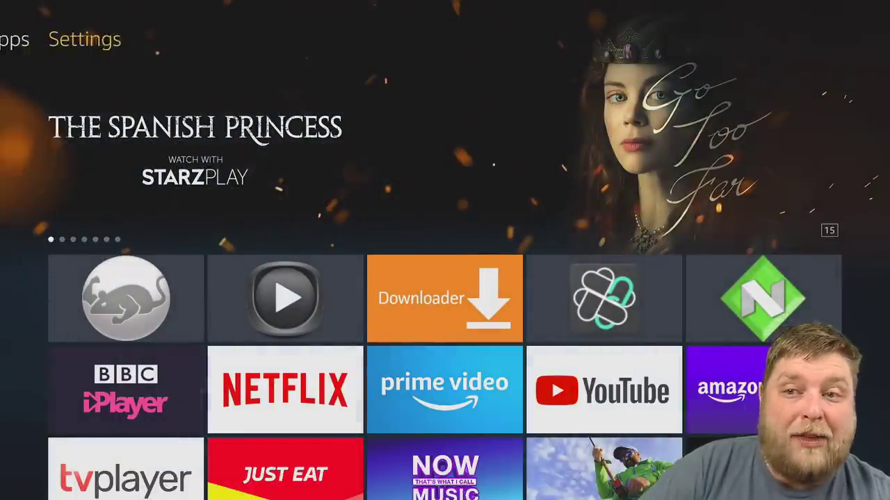
key(Down)
key(Right)
key(Right)
key(Right)
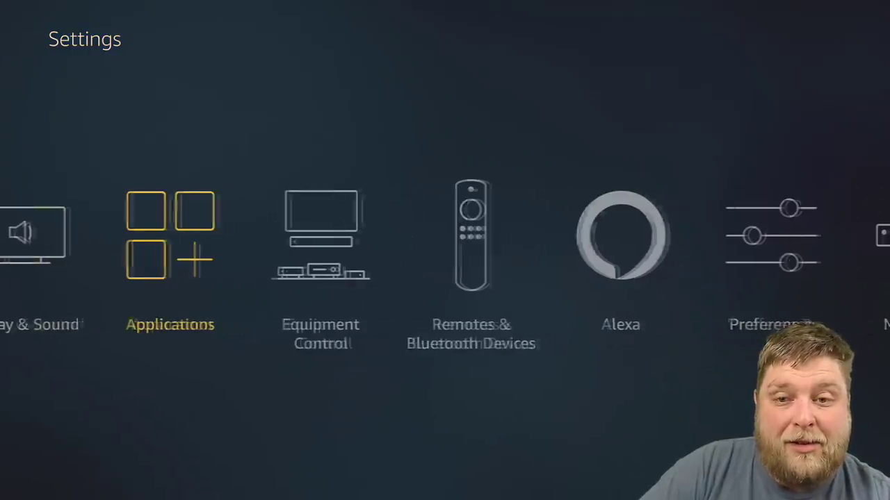
key(Return)
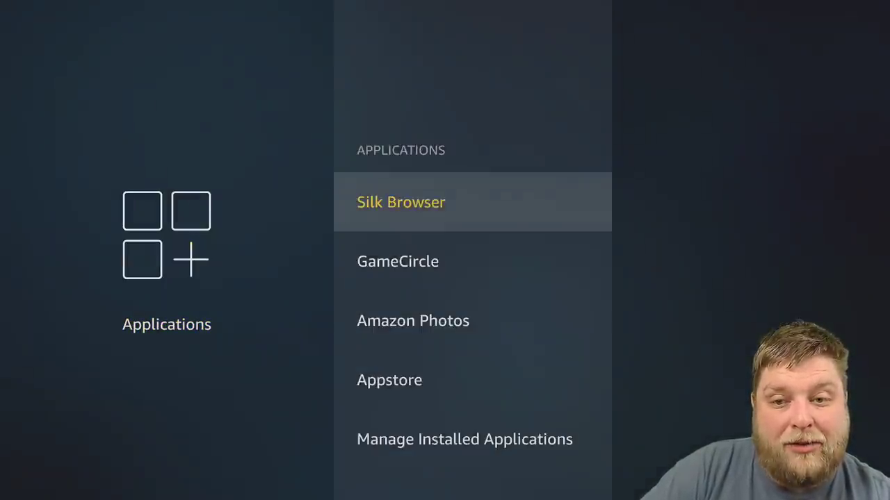
Open Manage Installed Applications.
key(Down)
key(Down)
key(Down)
key(Down)
key(Return)
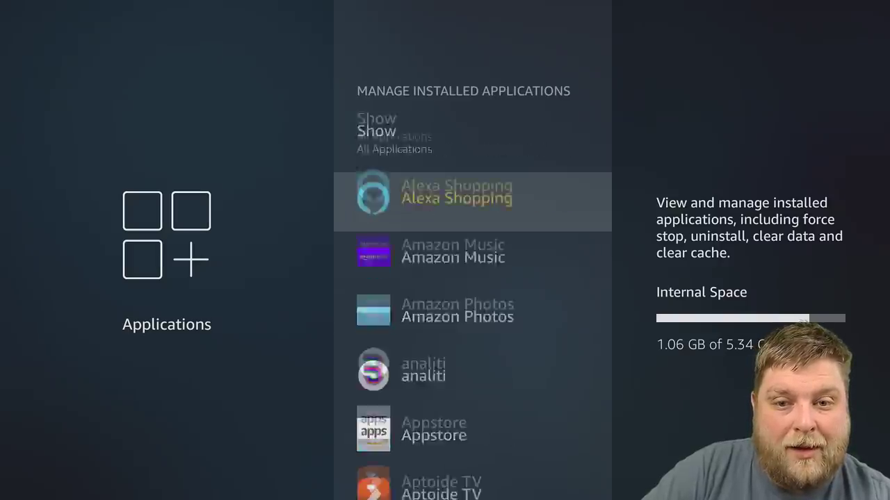
Open the Downloader entry in the list of installed applications.
key(Down)
key(Down)
key(Down)
key(Down)
key(Down)
key(Down)
key(Down)
key(Down)
key(Down)
key(Down)
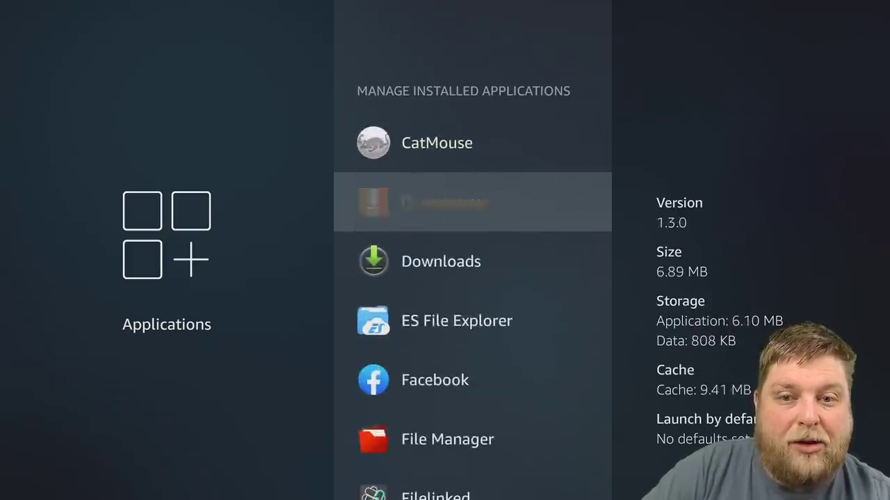
key(Down)
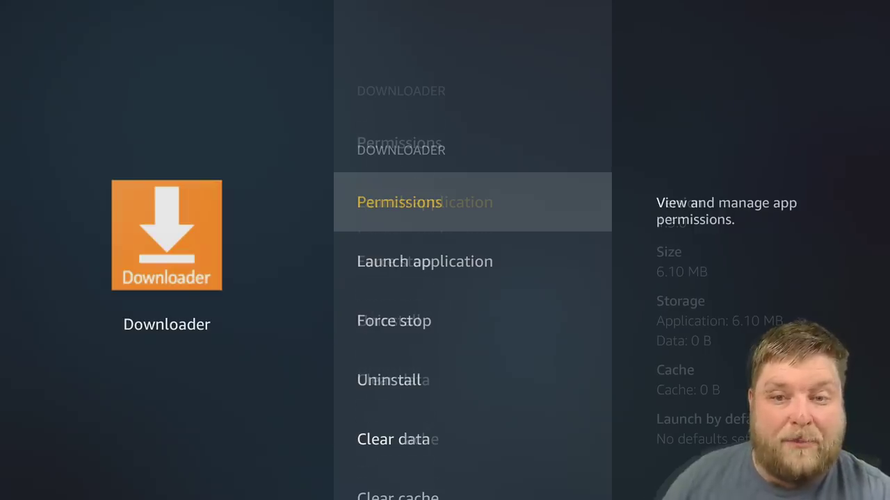
Launch Downloader from its application options and allow it to access photos, media and files on the device.
key(Down)
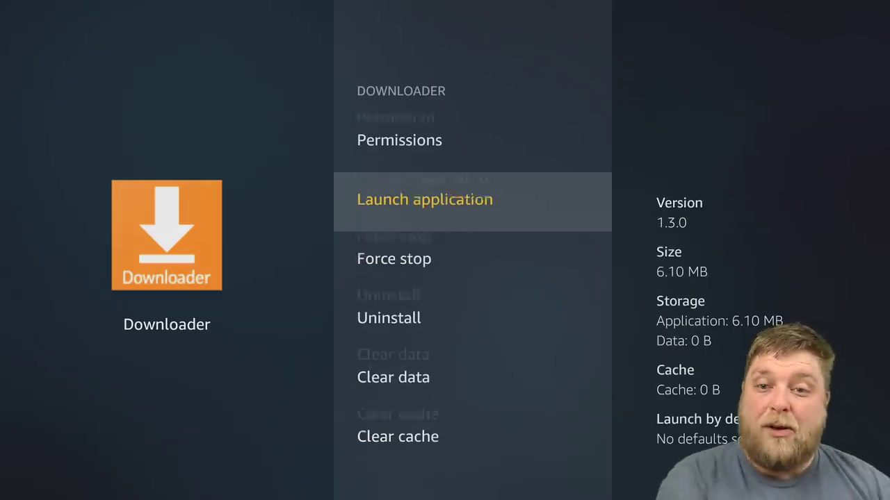
key(Down)
key(Down)
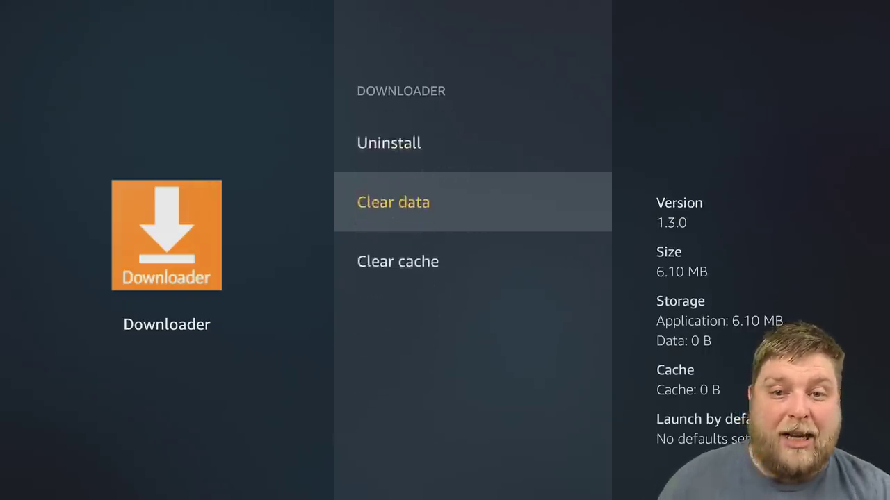
key(Up)
key(Up)
key(Up)
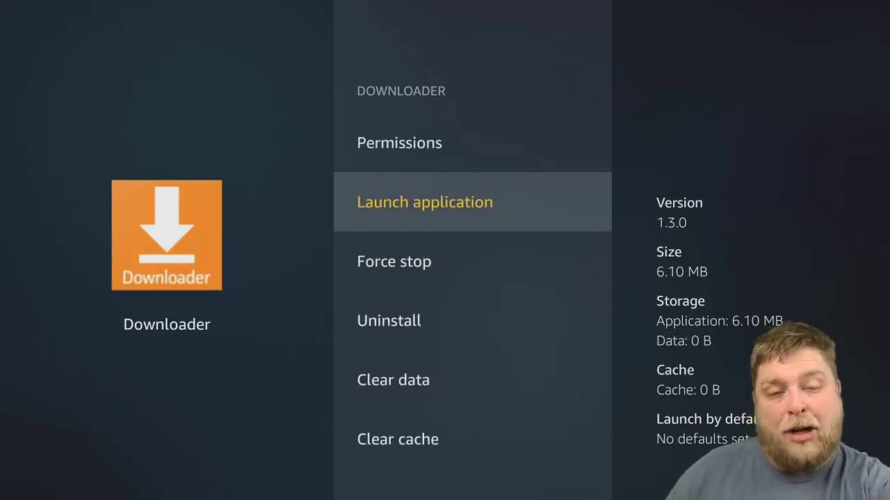
key(Return)
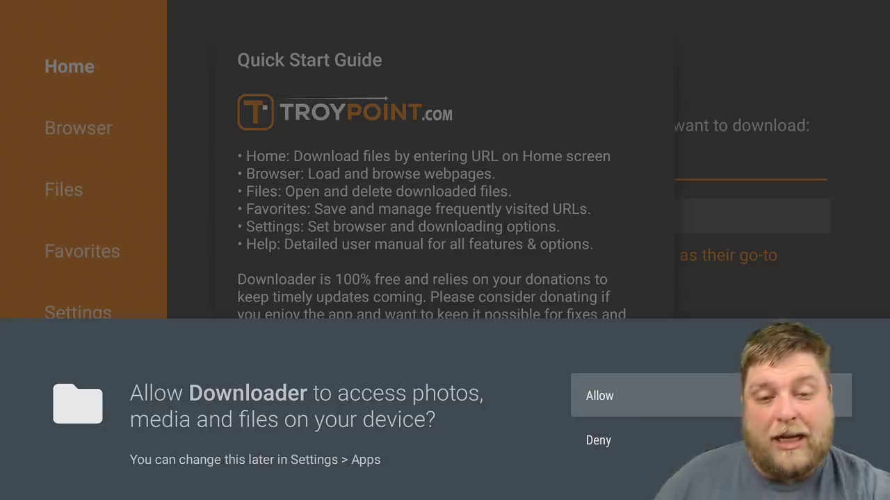
key(Return)
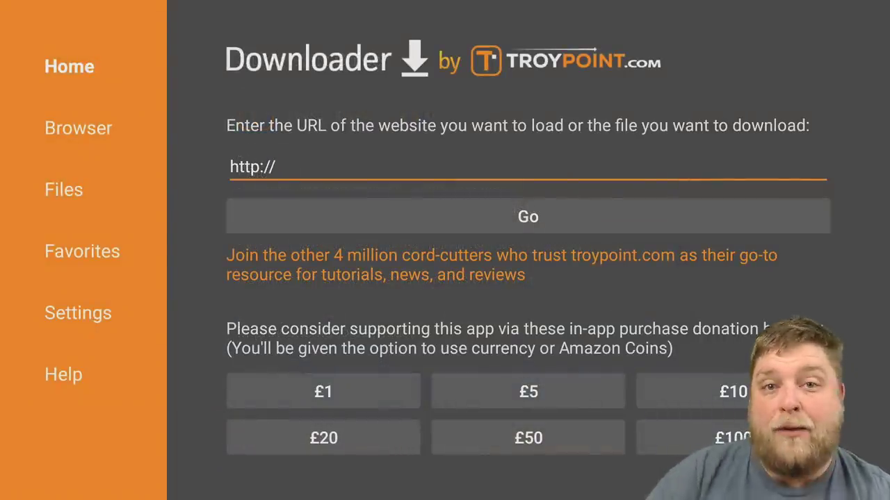
Open Downloader's Settings page to view its download, APK auto-install and browser options.
key(Left)
key(Left)
key(Left)
key(Left)
key(Left)
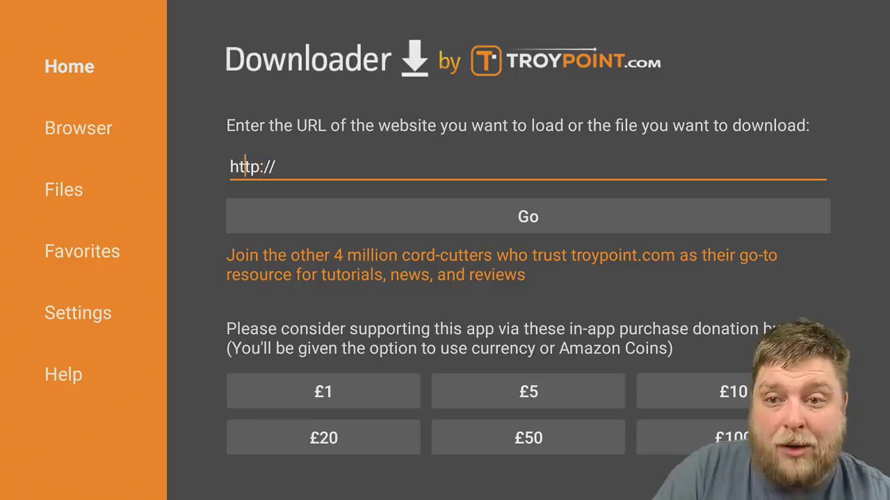
key(Left)
key(Left)
key(Down)
key(Down)
key(Return)
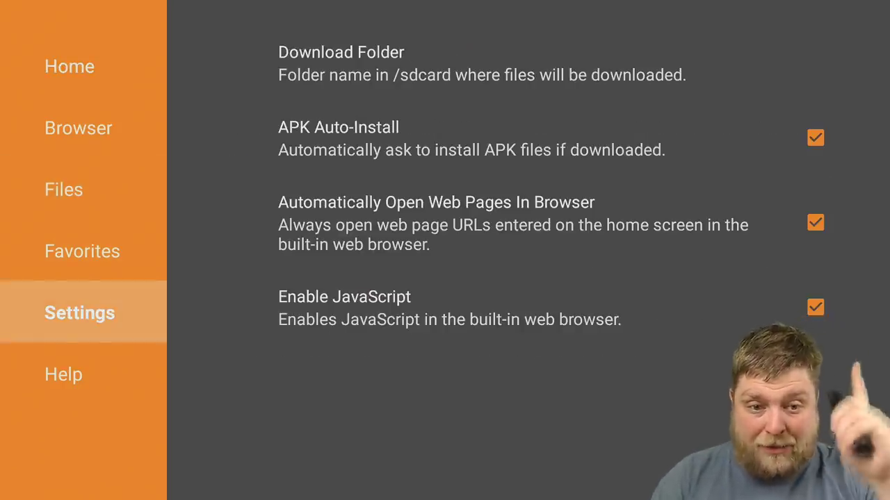
key(Escape)
key(Return)
key(Right)
key(Right)
key(Down)
key(Left)
key(Return)
key(Right)
key(Right)
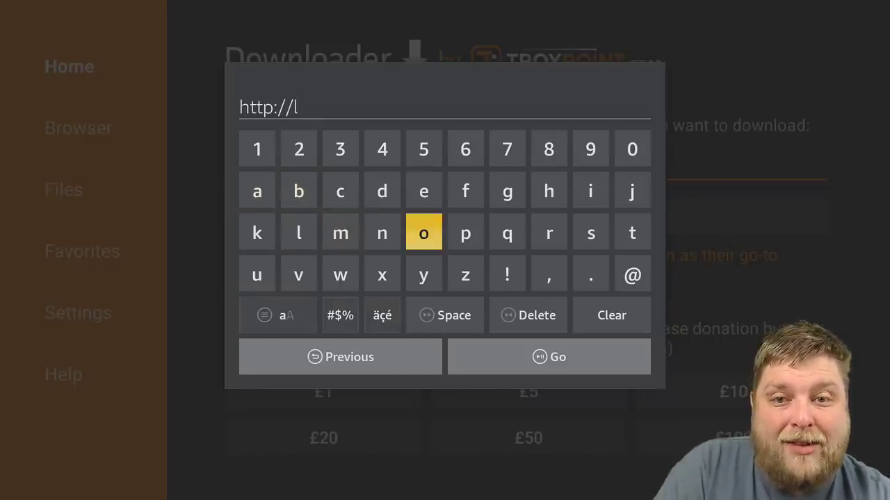
key(Up)
key(Return)
key(Right)
key(Right)
key(Right)
key(Right)
key(Down)
key(Right)
key(Return)
key(Left)
key(Return)
key(Left)
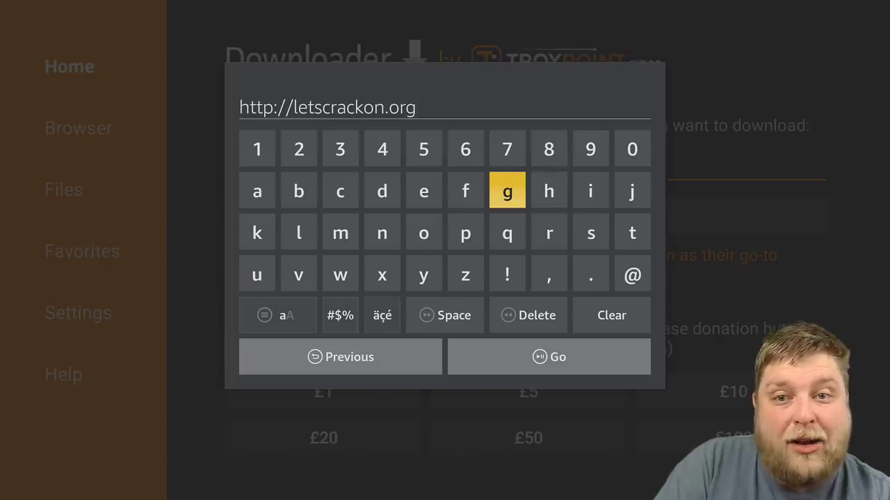
key(Down)
key(Down)
key(Down)
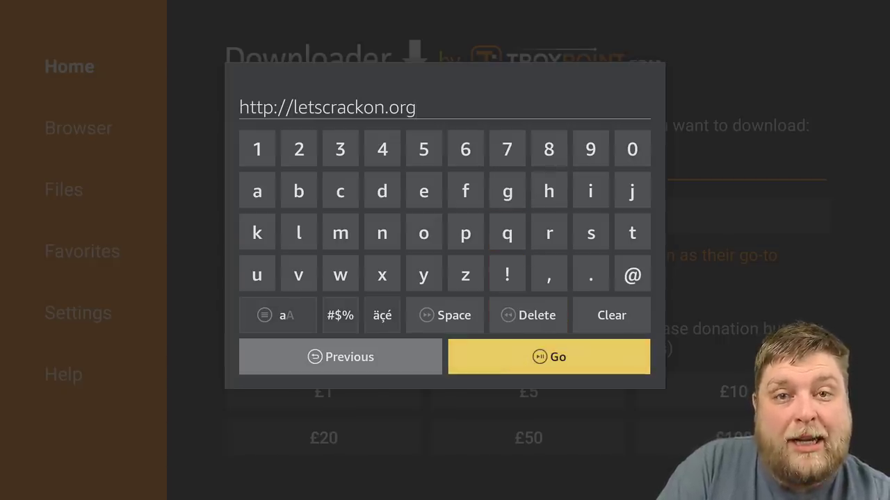
key(Return)
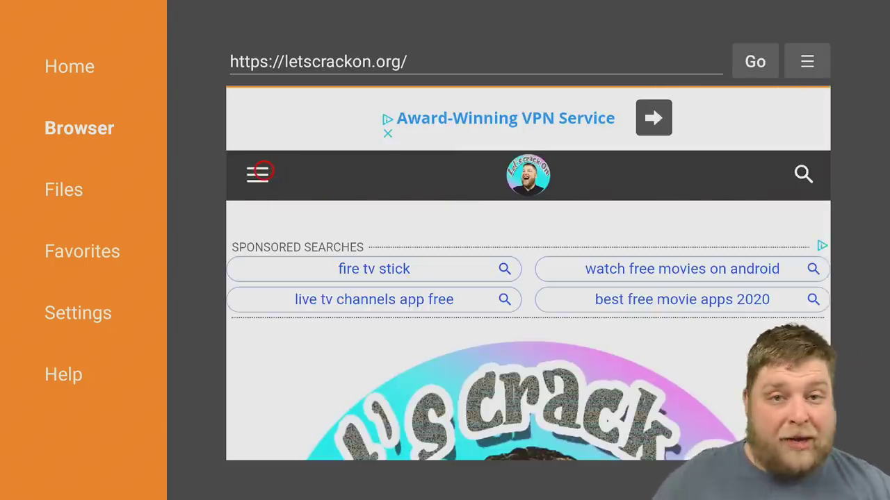
Go to the website's Downloads section and open the MX Player page listed under Media Players.
click(264, 172)
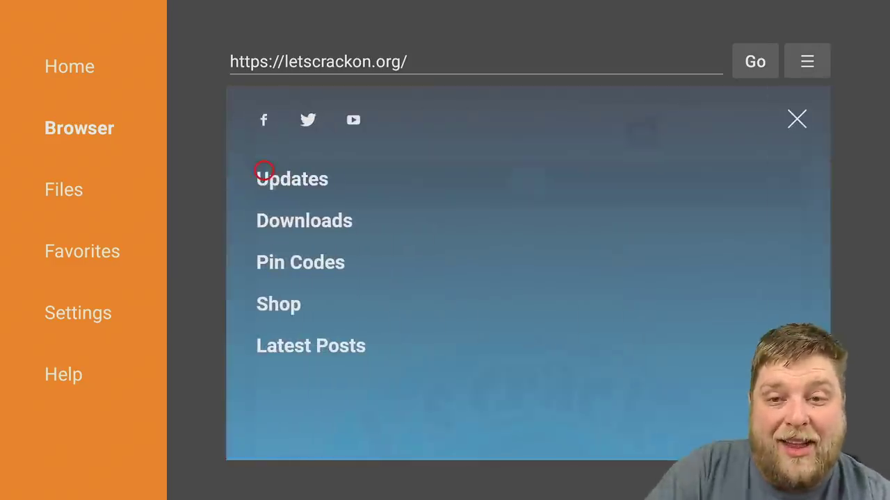
click(294, 222)
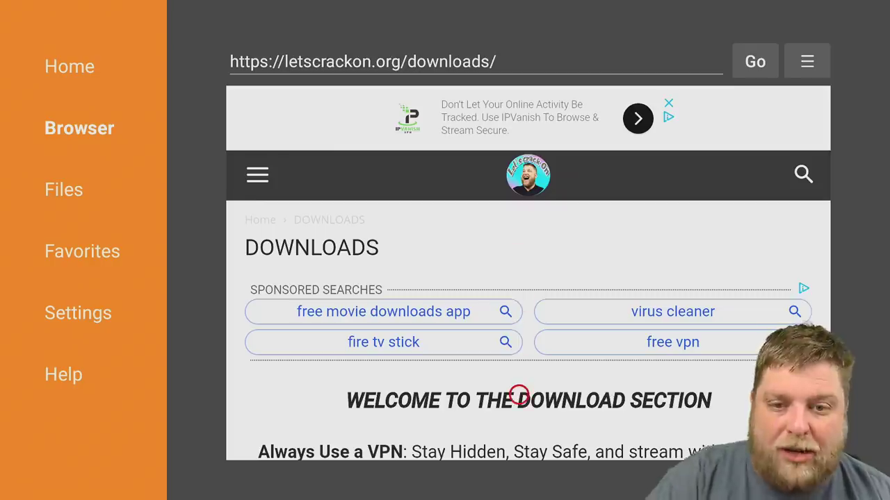
scroll(521, 441, down, 1)
scroll(521, 440, down, 10)
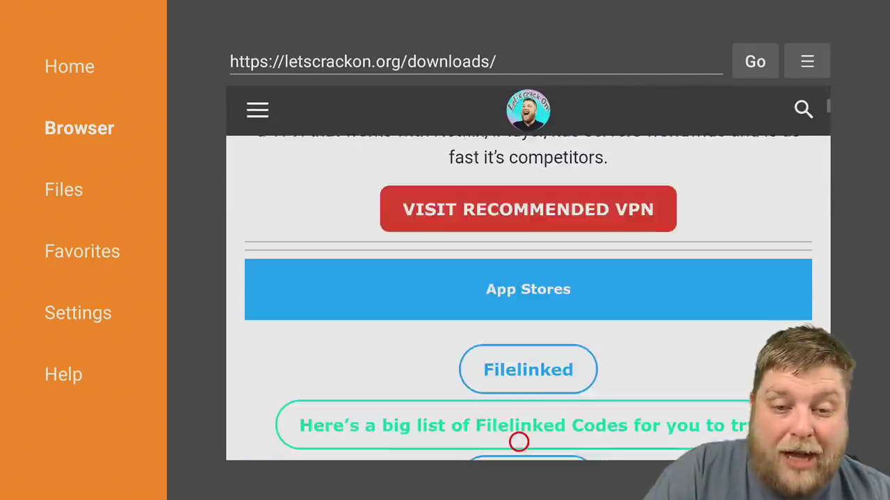
scroll(518, 442, down, 15)
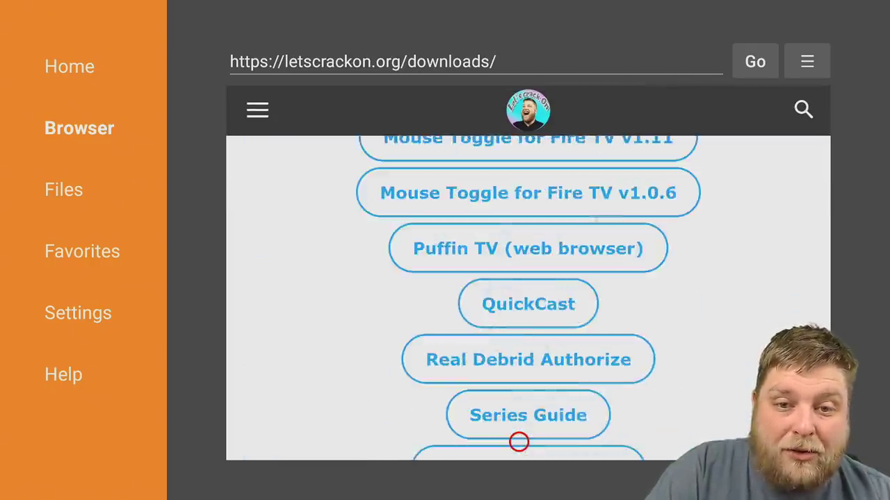
scroll(518, 442, down, 4)
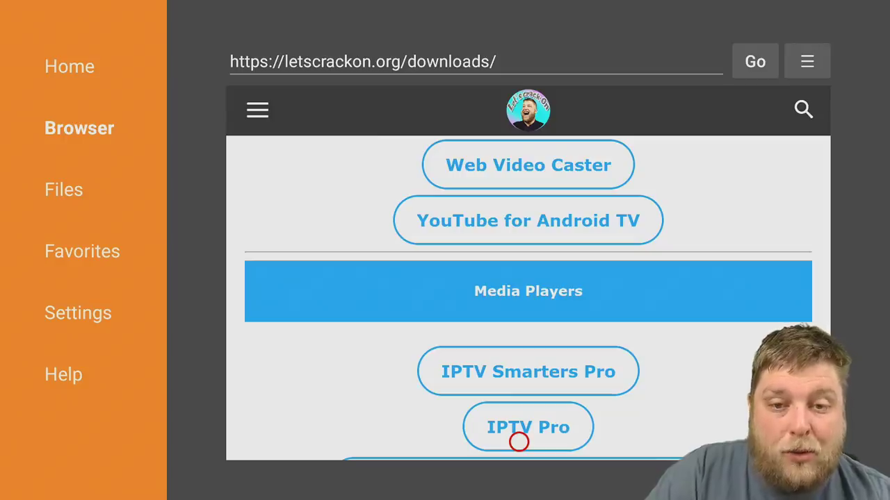
scroll(519, 442, down, 4)
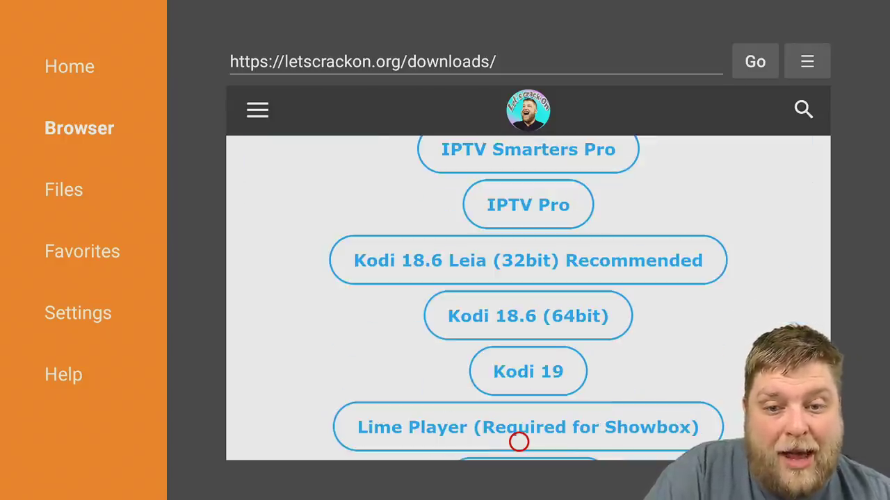
scroll(519, 442, down, 5)
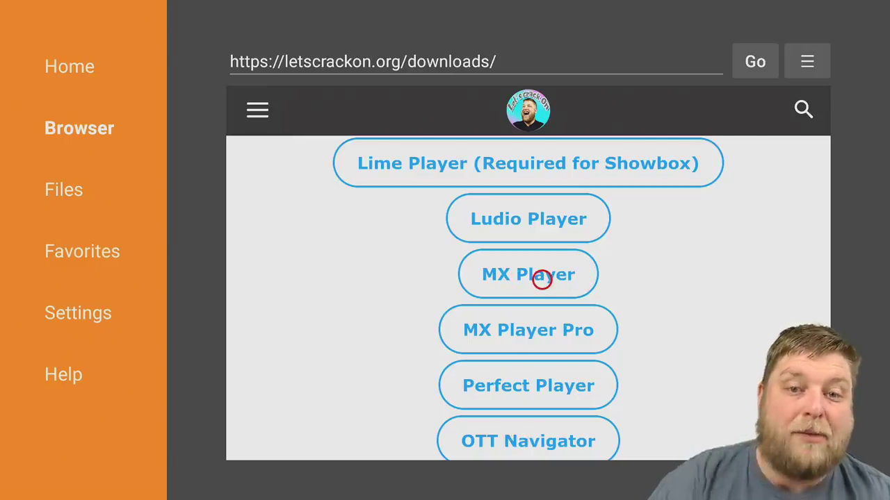
click(541, 280)
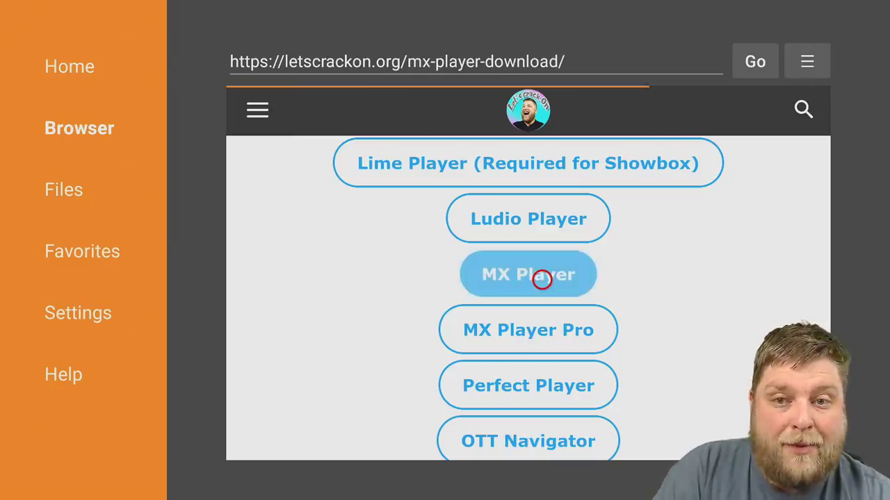
Download the MX Player APK with the page's Download Now link.
scroll(380, 440, down, 10)
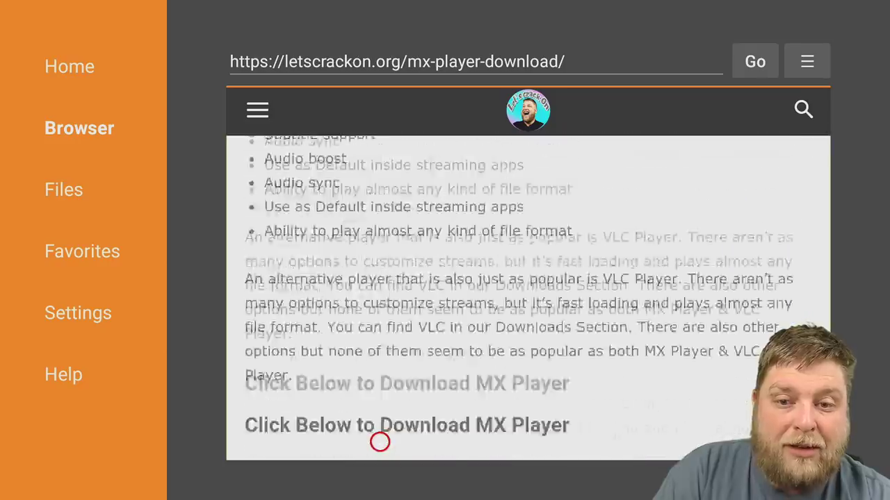
scroll(380, 417, down, 5)
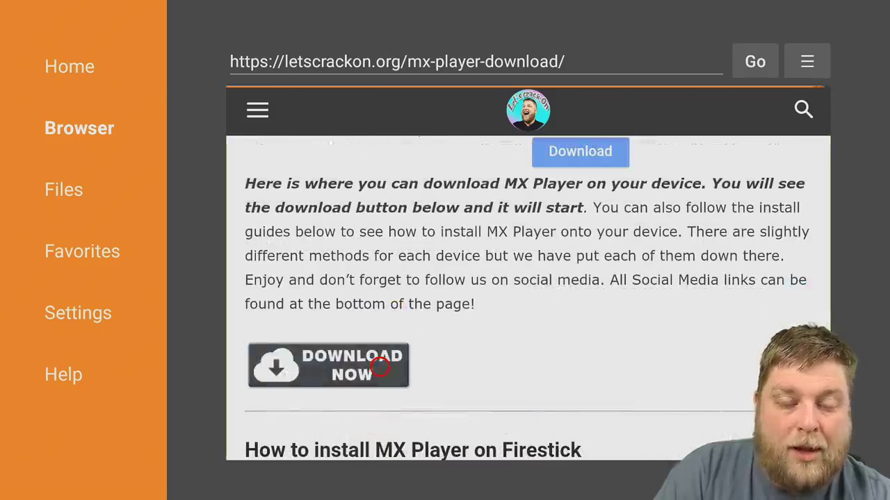
click(379, 369)
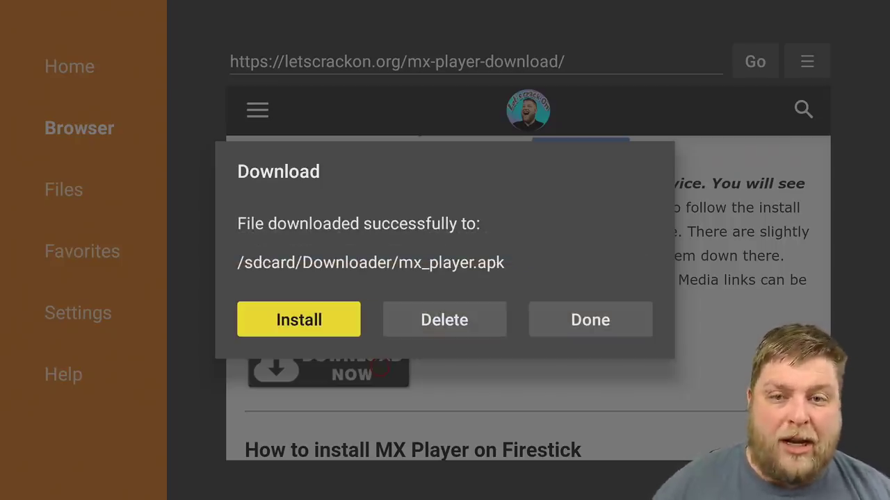
Install the downloaded mx_player.apk, then close the installer and the download dialog without opening the app.
key(Return)
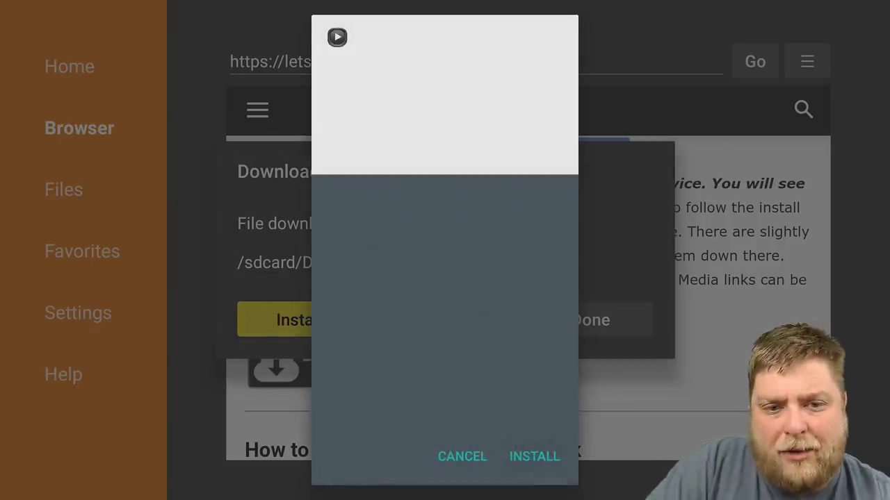
key(Return)
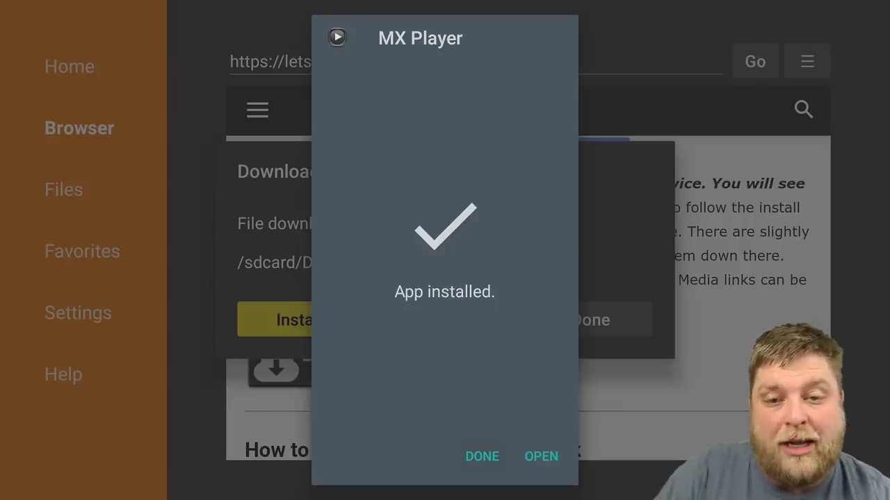
key(Return)
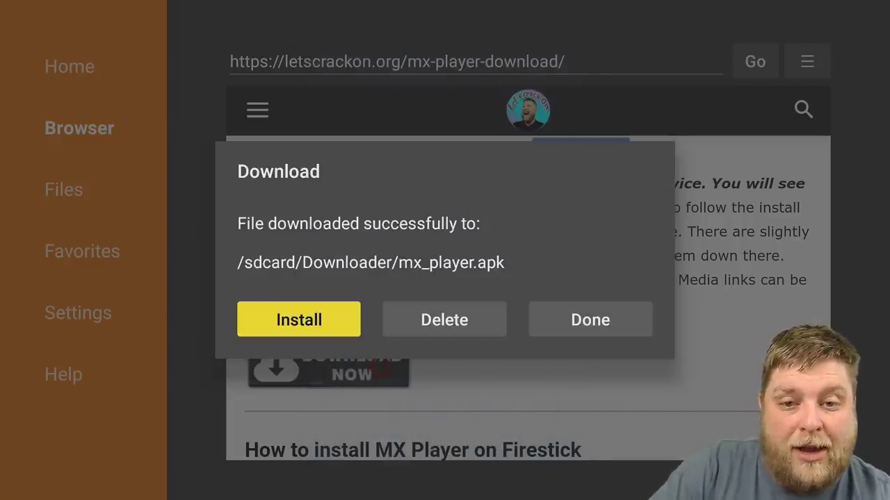
key(Right)
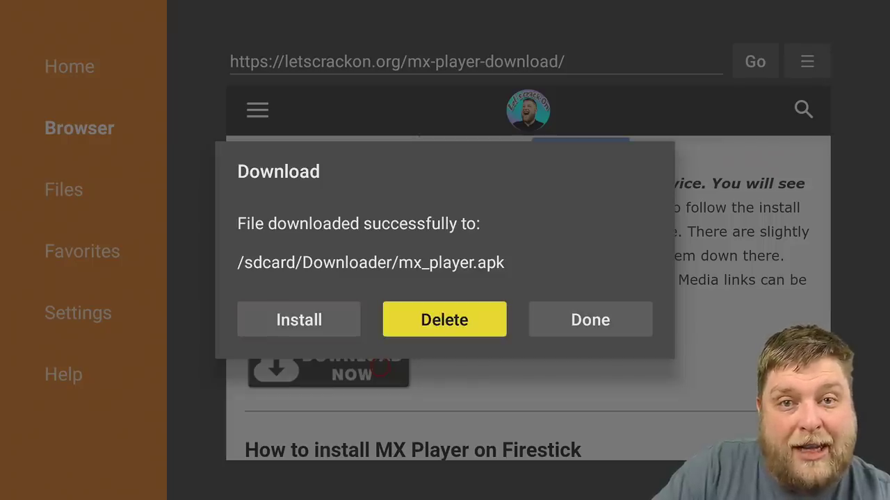
key(Right)
key(Return)
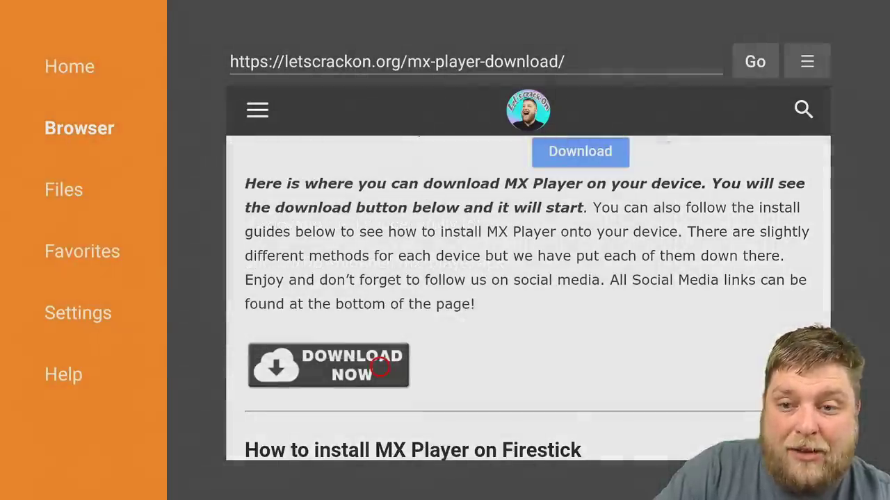
Delete mx_player.apk from Downloader's Files page and confirm the deletion.
key(Left)
key(Left)
key(Down)
key(Down)
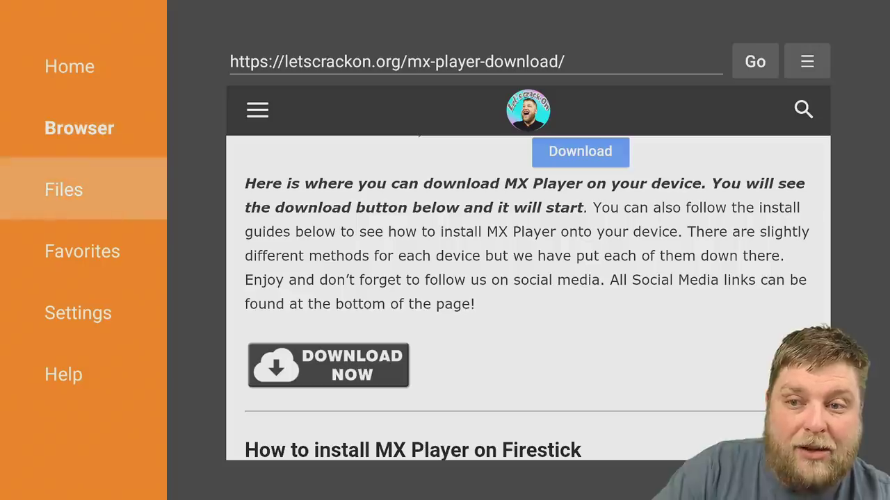
key(Return)
key(Right)
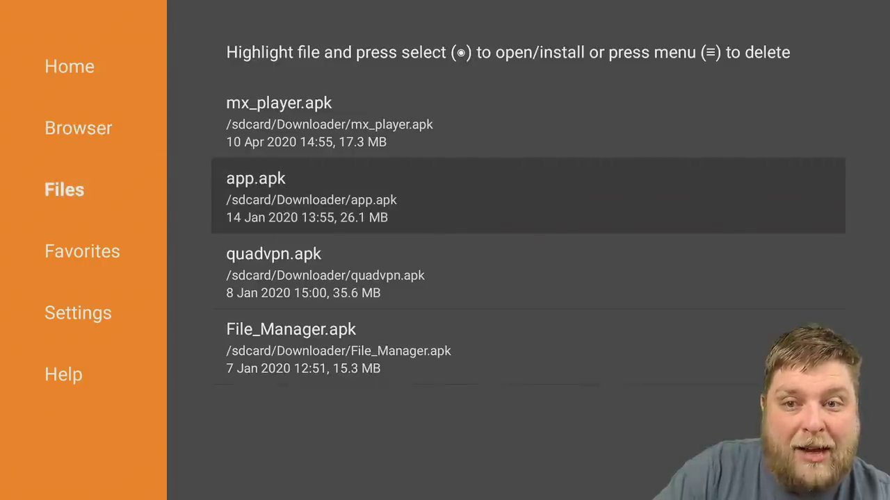
key(Up)
key(Menu)
key(Left)
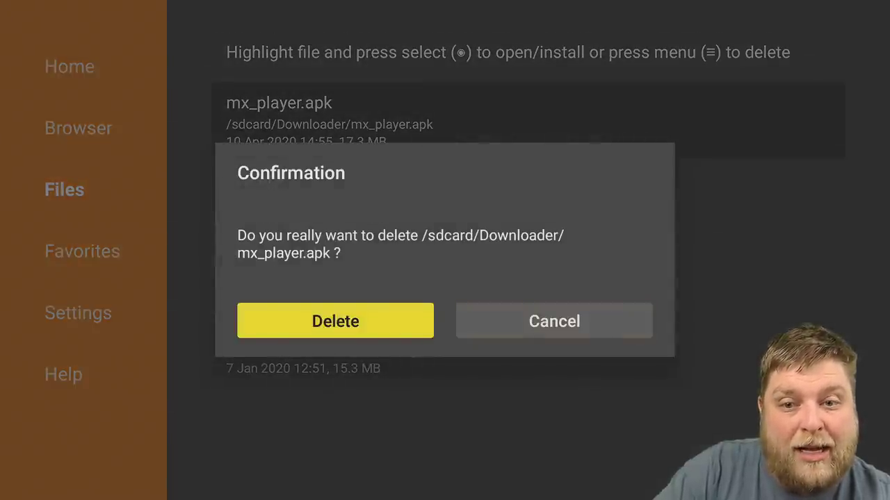
key(Return)
Leave Downloader's Files page and return to the letscrackon.org downloads page in its browser.
key(Left)
key(Up)
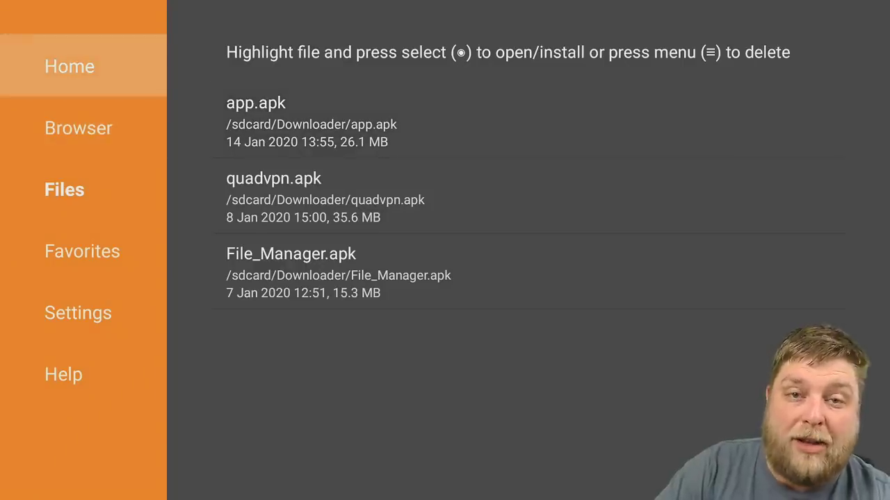
key(Down)
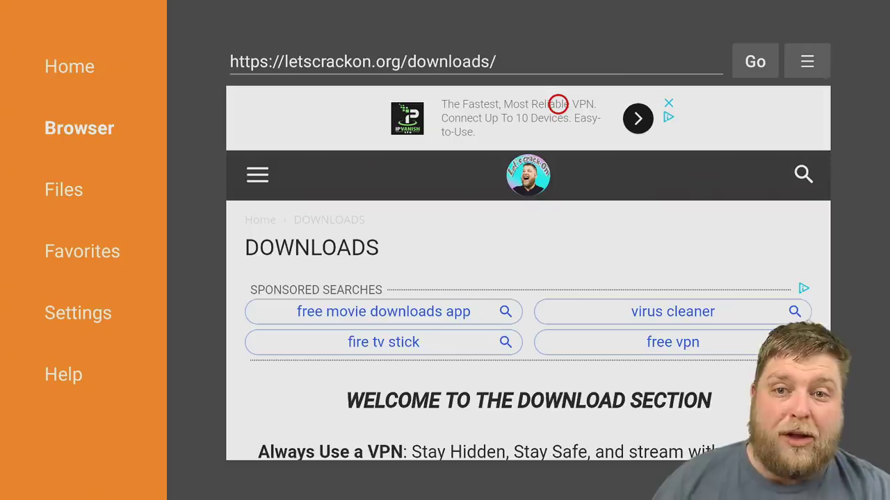
Add the current letscrackon.org downloads page to Downloader's favorites, keeping the suggested name and URL.
key(Up)
key(Right)
key(Right)
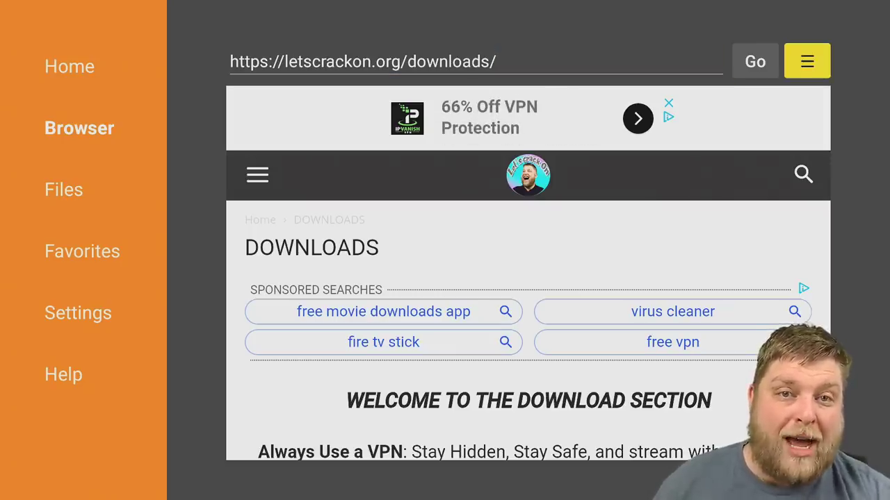
key(Return)
key(Down)
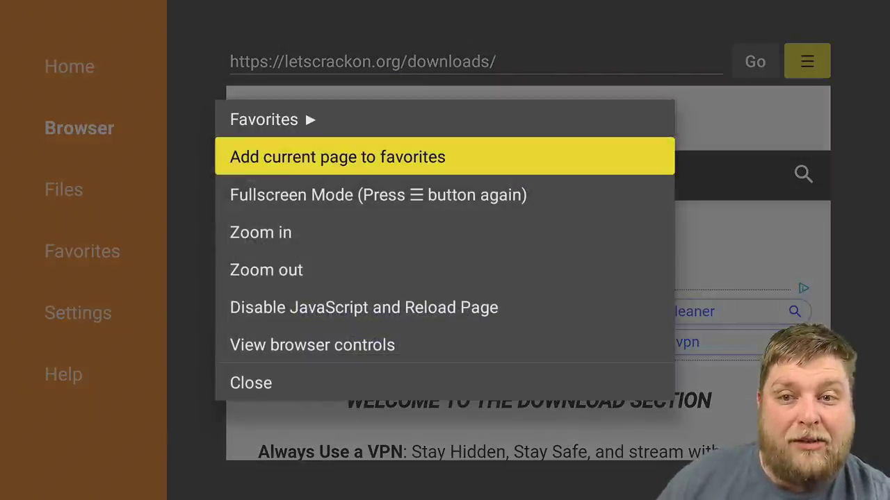
key(Return)
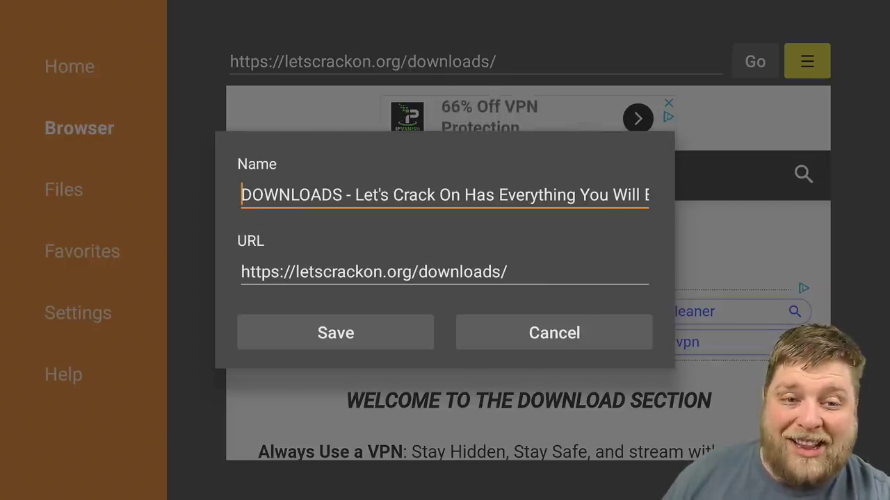
key(Down)
key(Left)
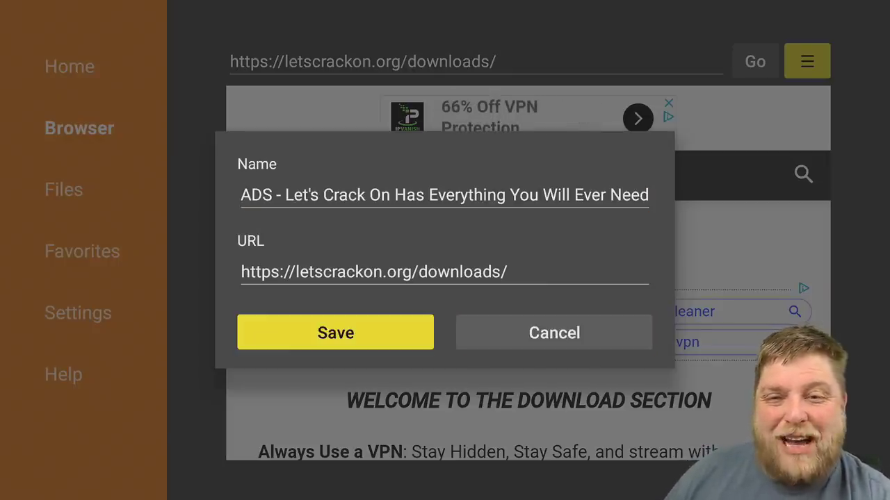
key(Return)
Open Downloader's Favorites page and select a saved favorite.
key(Left)
key(Left)
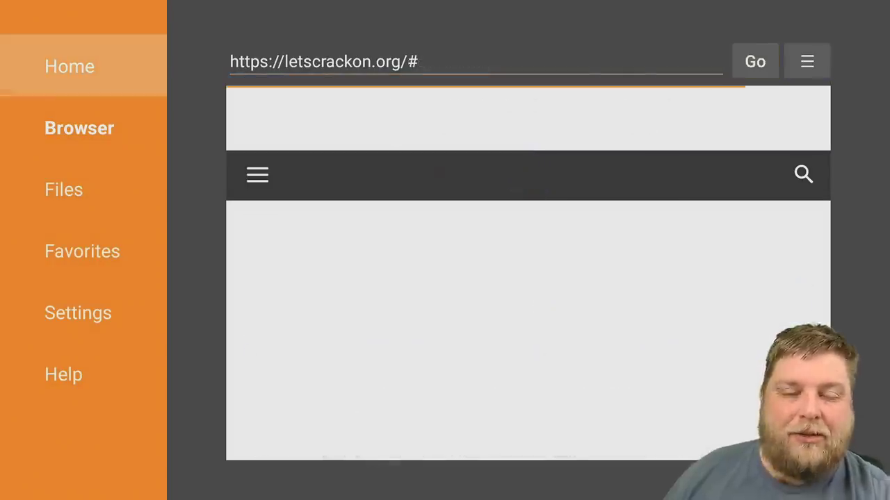
key(Down)
key(Down)
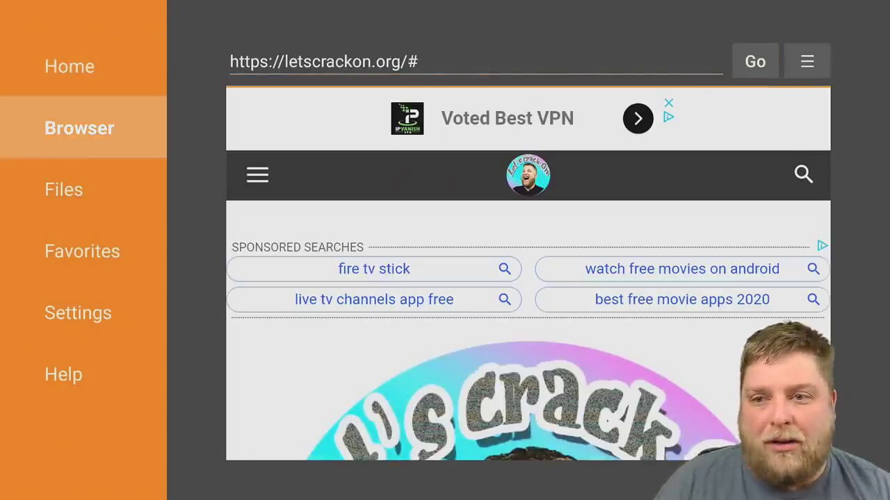
key(Down)
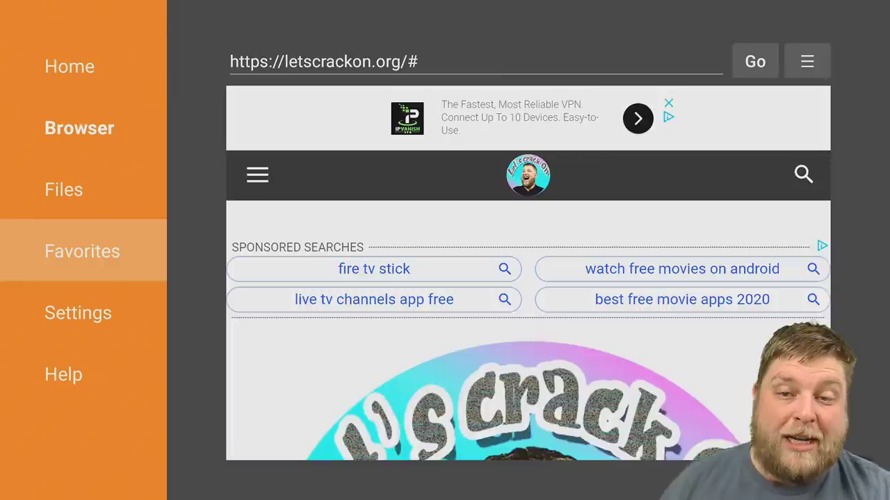
key(Return)
key(Right)
key(Return)
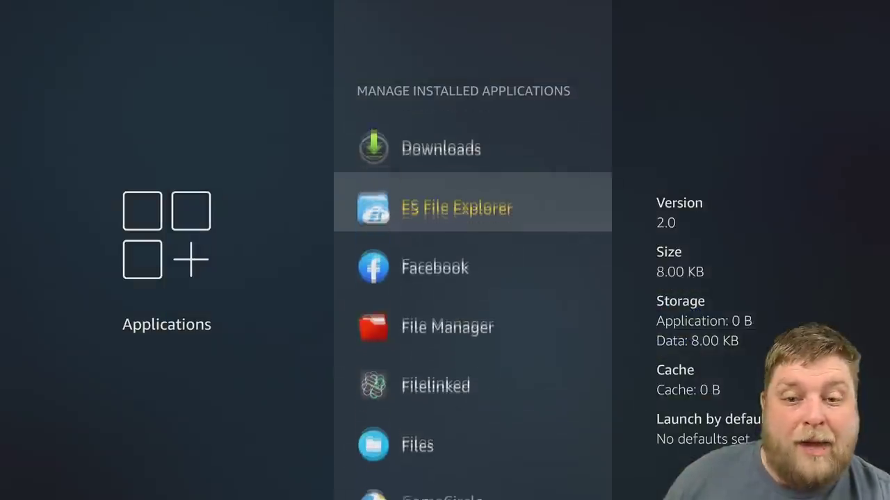
Open the MX Player entry in Manage Installed Applications.
key(Down)
key(Down)
key(Down)
key(Down)
key(Down)
key(Down)
key(Down)
key(Down)
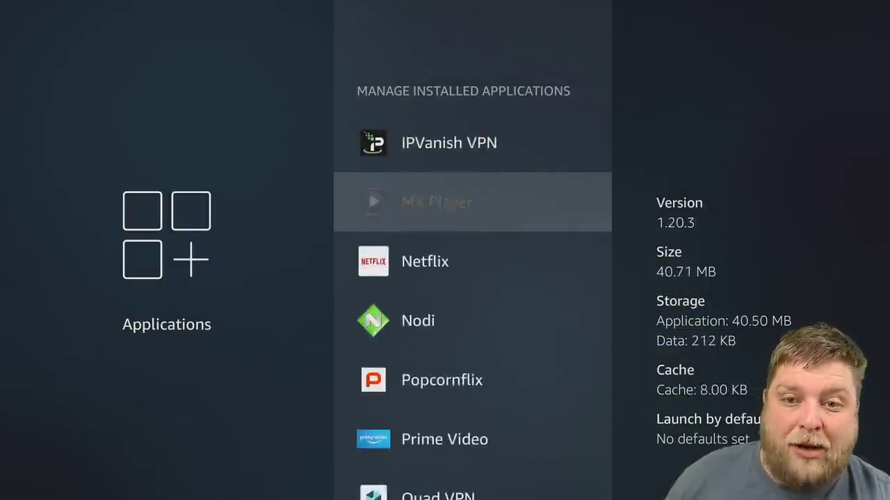
key(Return)
Launch MX Player from its application page and allow it to access photos, media and files on the device.
key(Down)
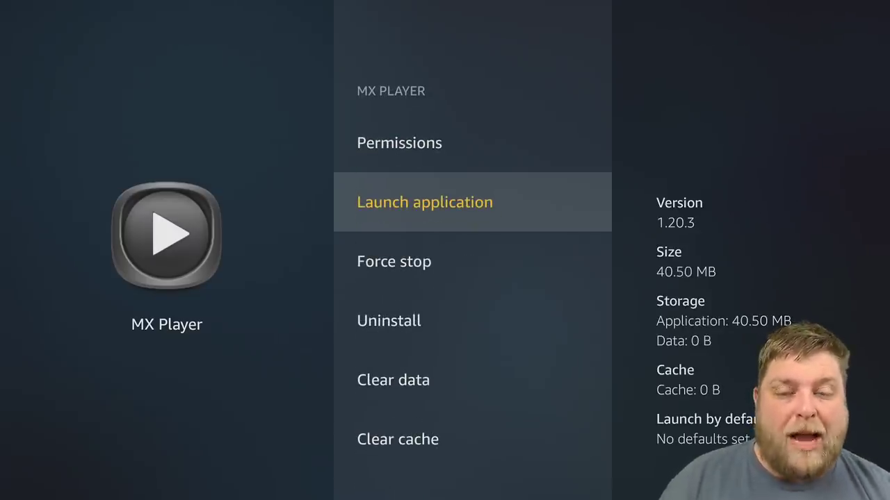
key(Return)
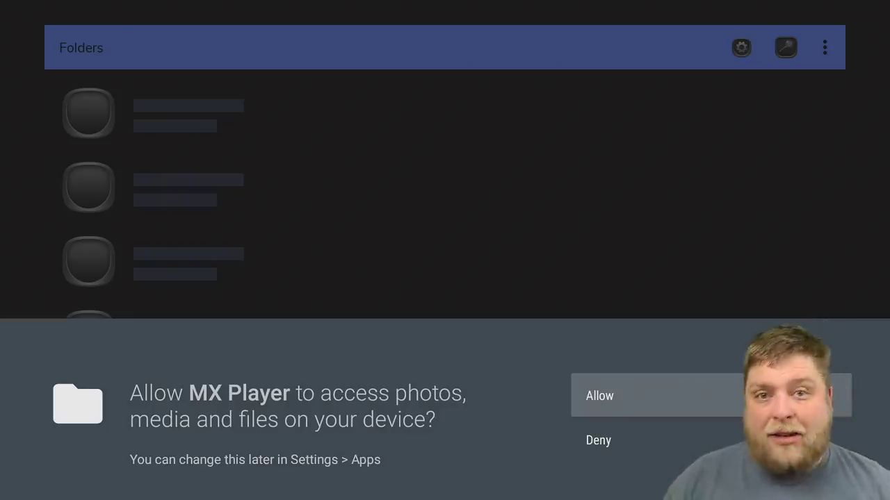
key(Return)
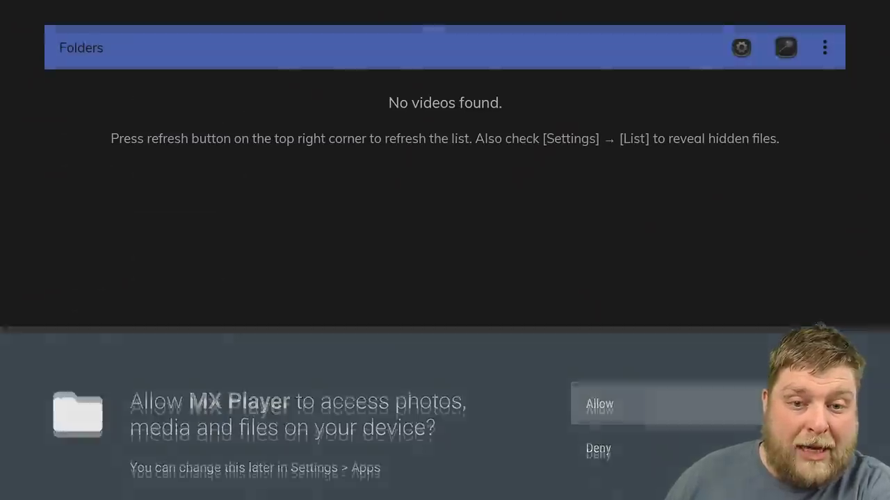